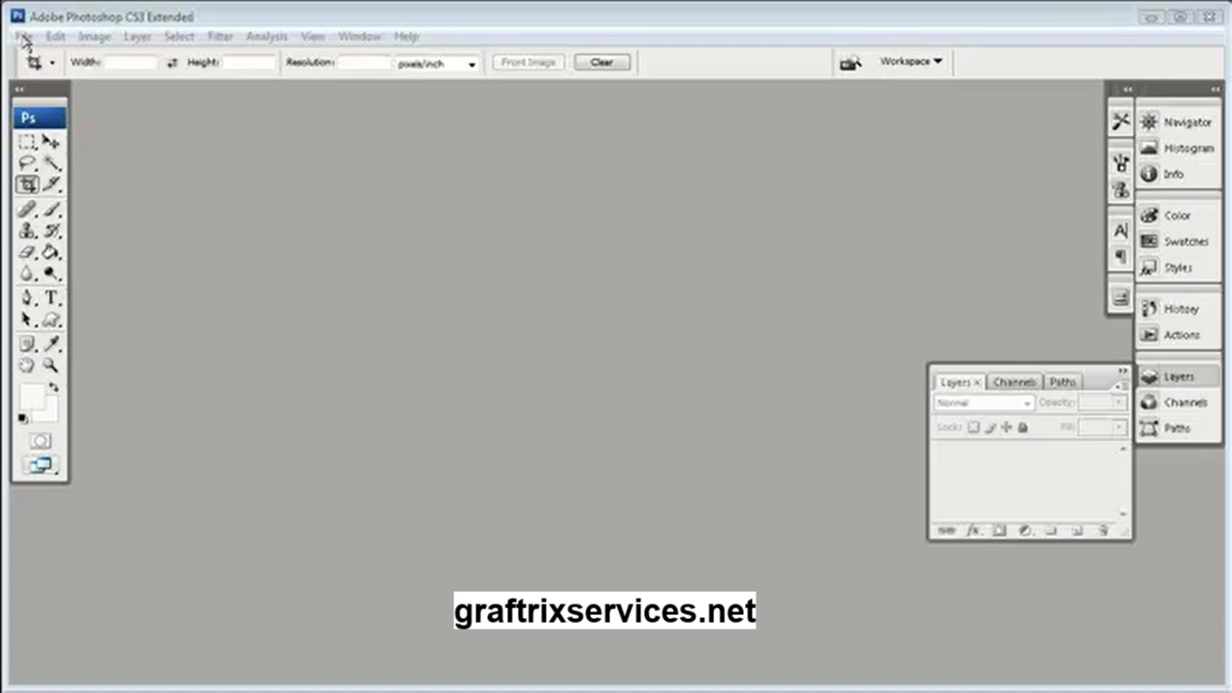
Create a new 450 by 100 pixel RGB document at 72 pixels/inch with a transparent background
left_click(24, 36)
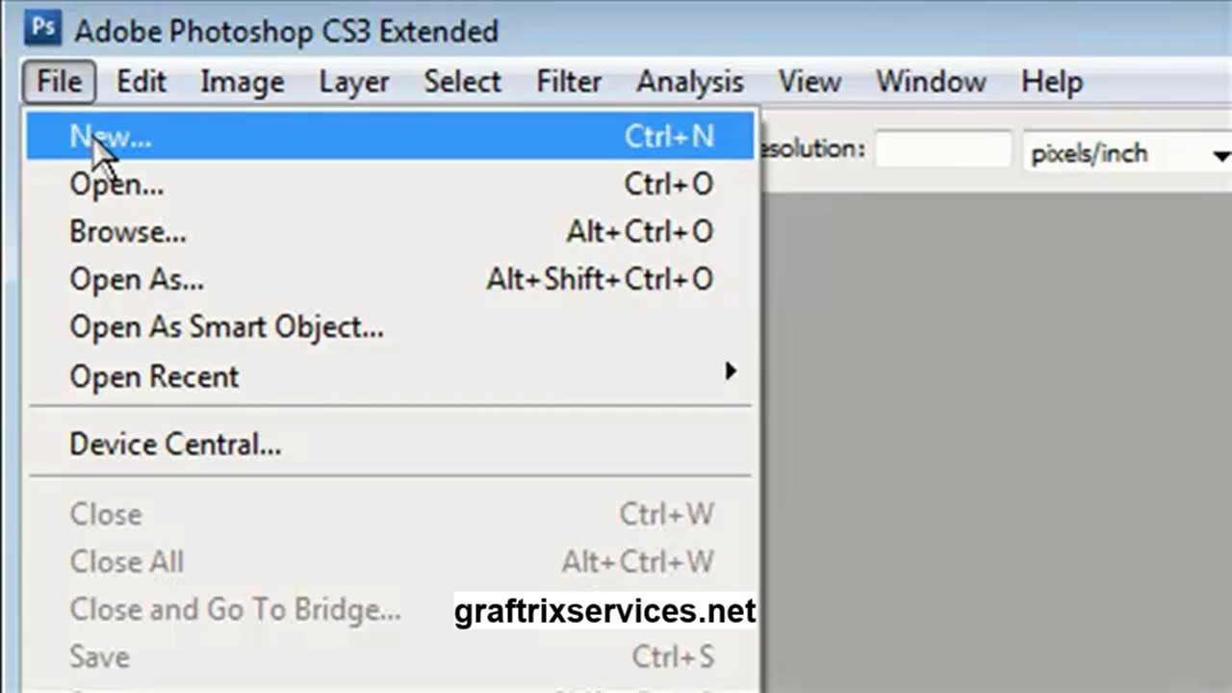
left_click(77, 143)
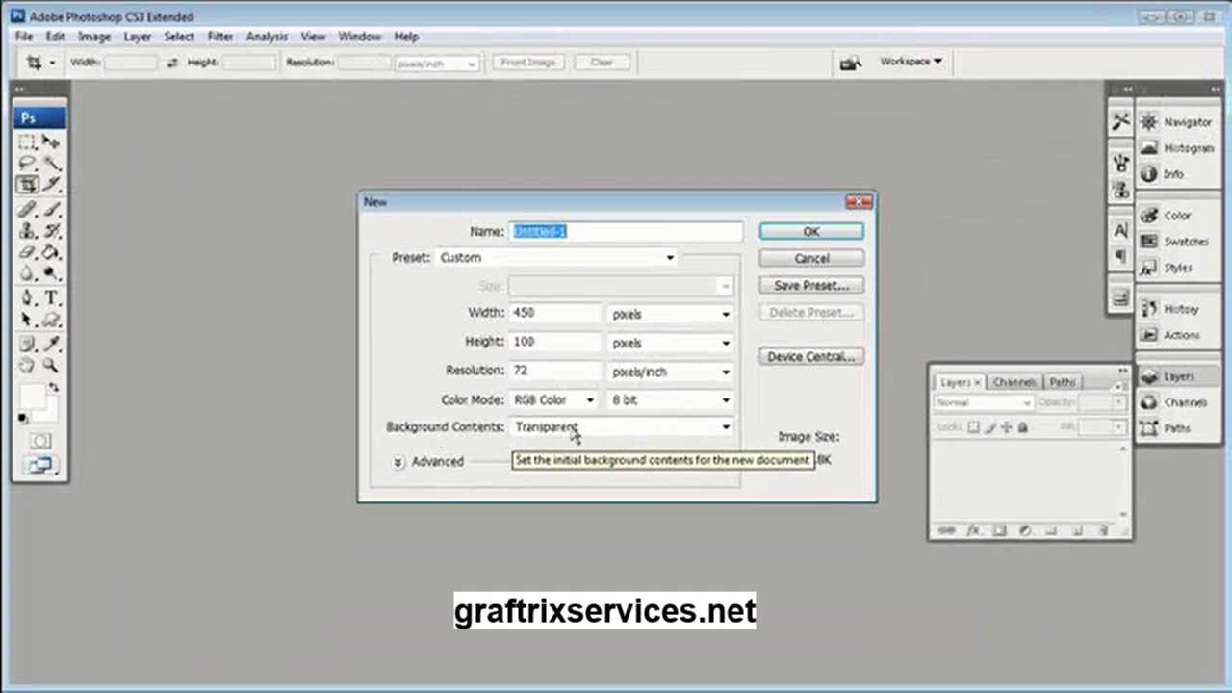
left_click(597, 429)
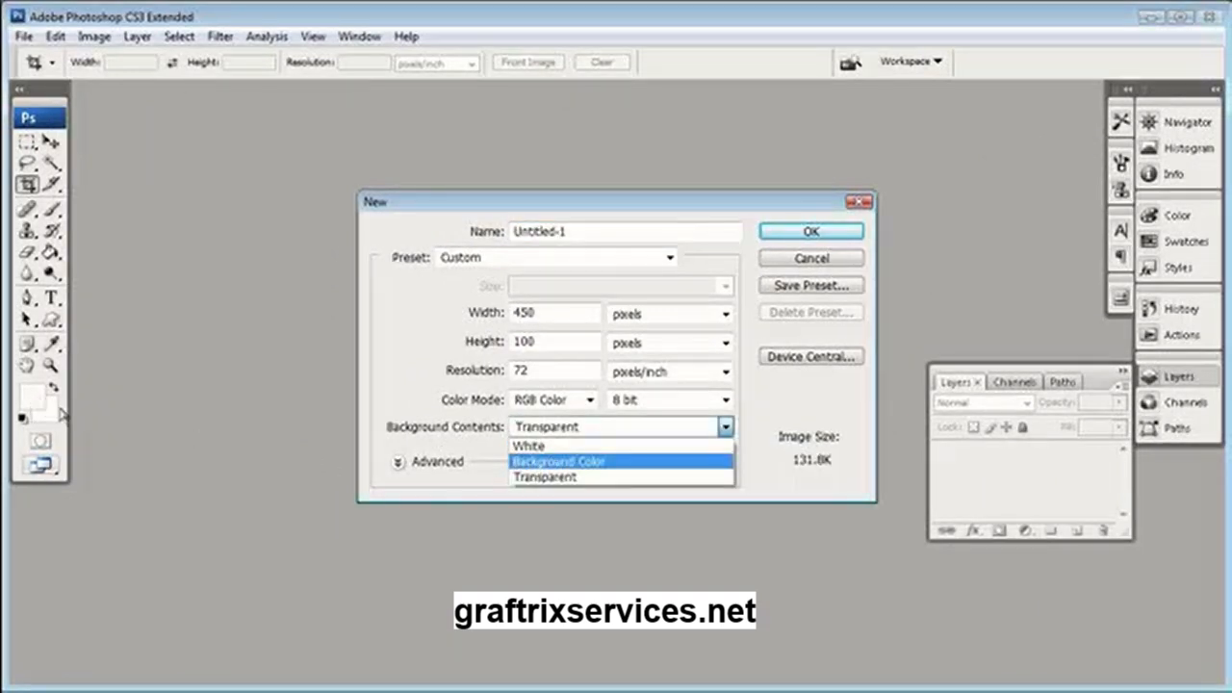
left_click(556, 476)
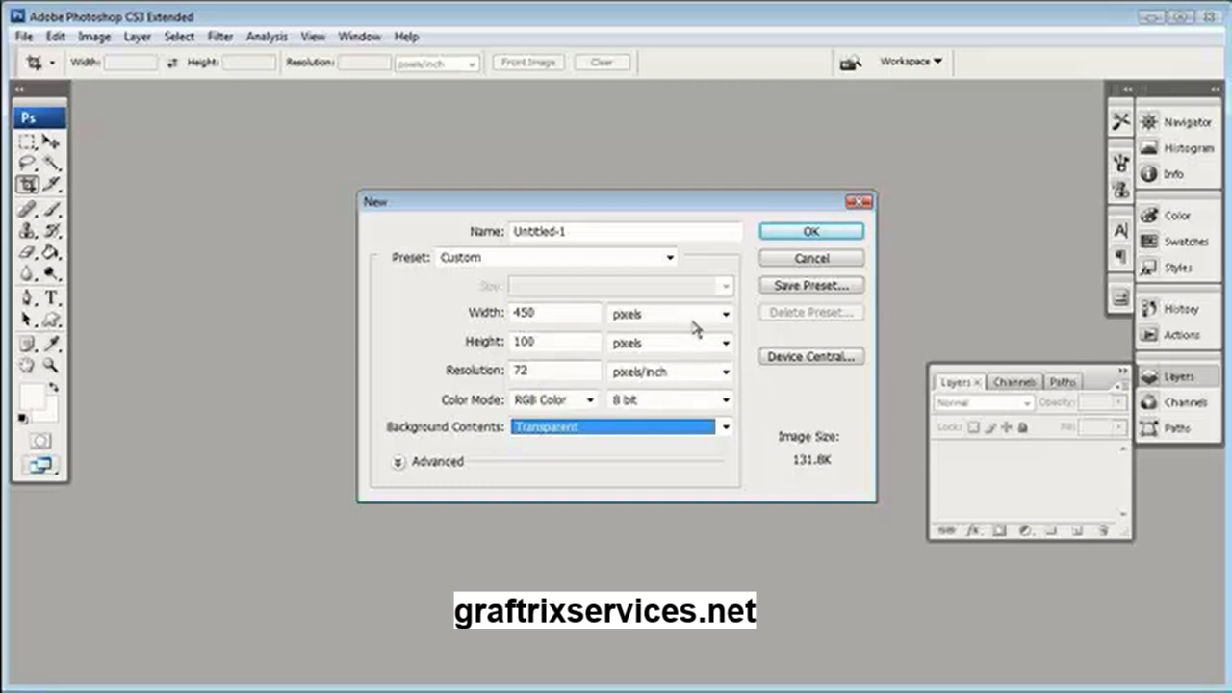
left_click(835, 231)
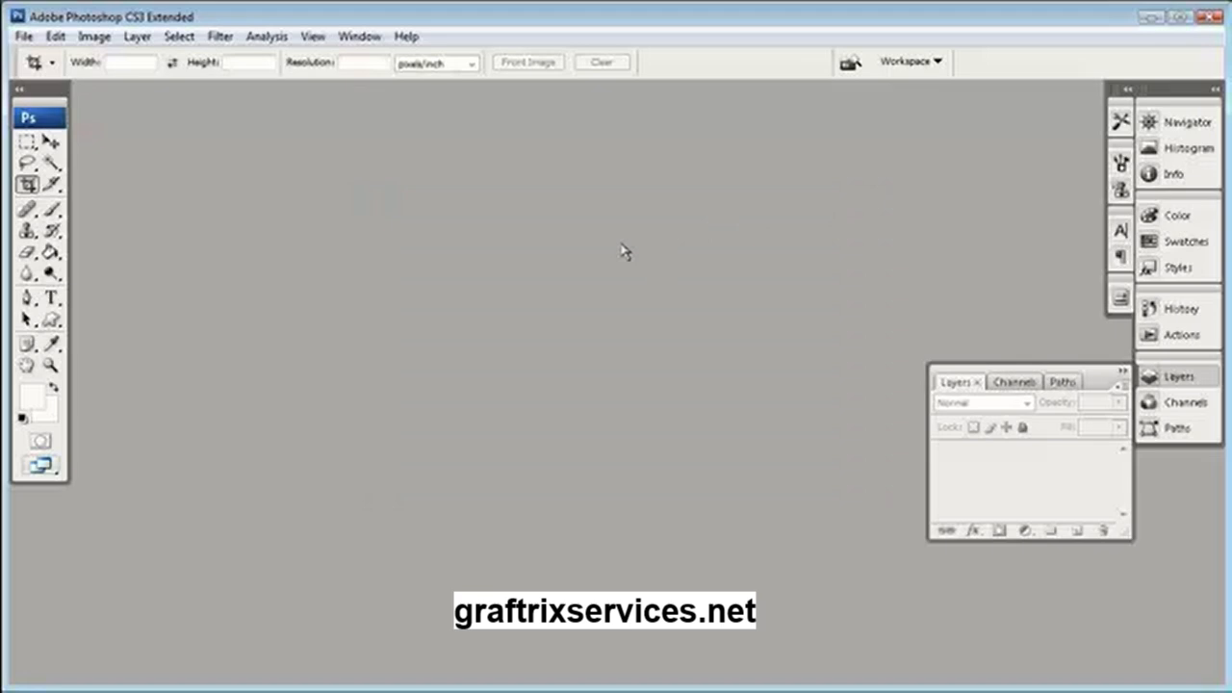
left_click_drag(387, 276, 375, 249)
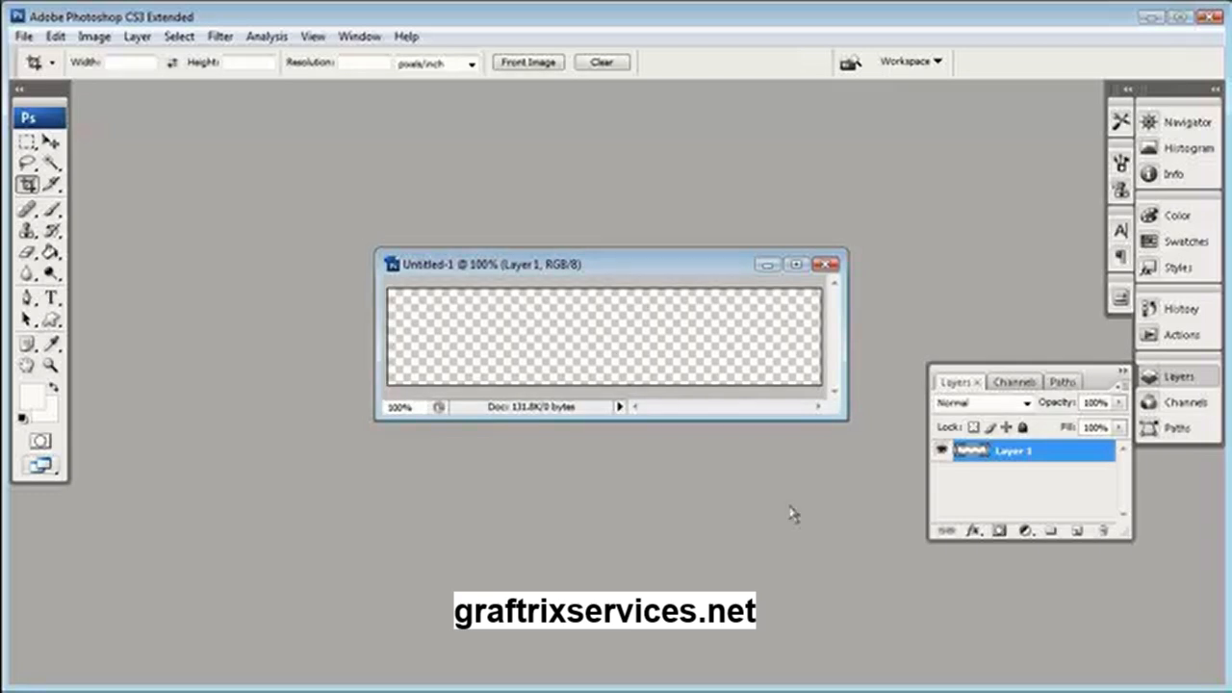
Add a new layer, reset the foreground color to black and fill the layer with the Paint Bucket
left_click(1078, 531)
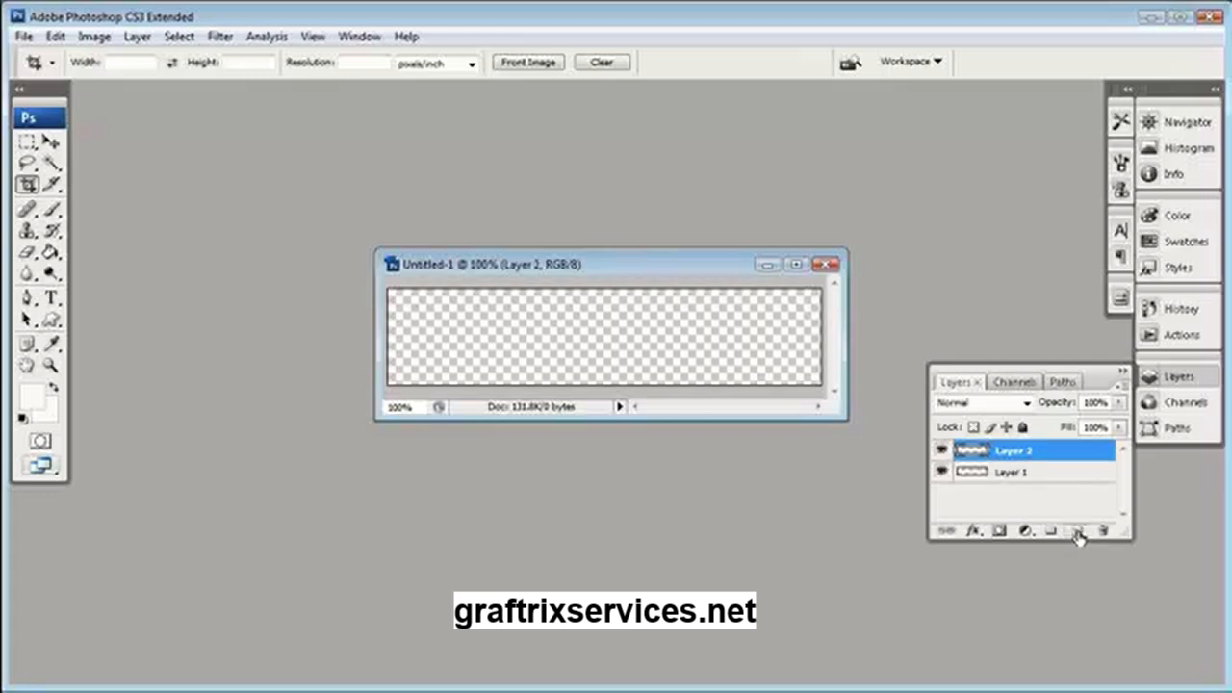
left_click(24, 416)
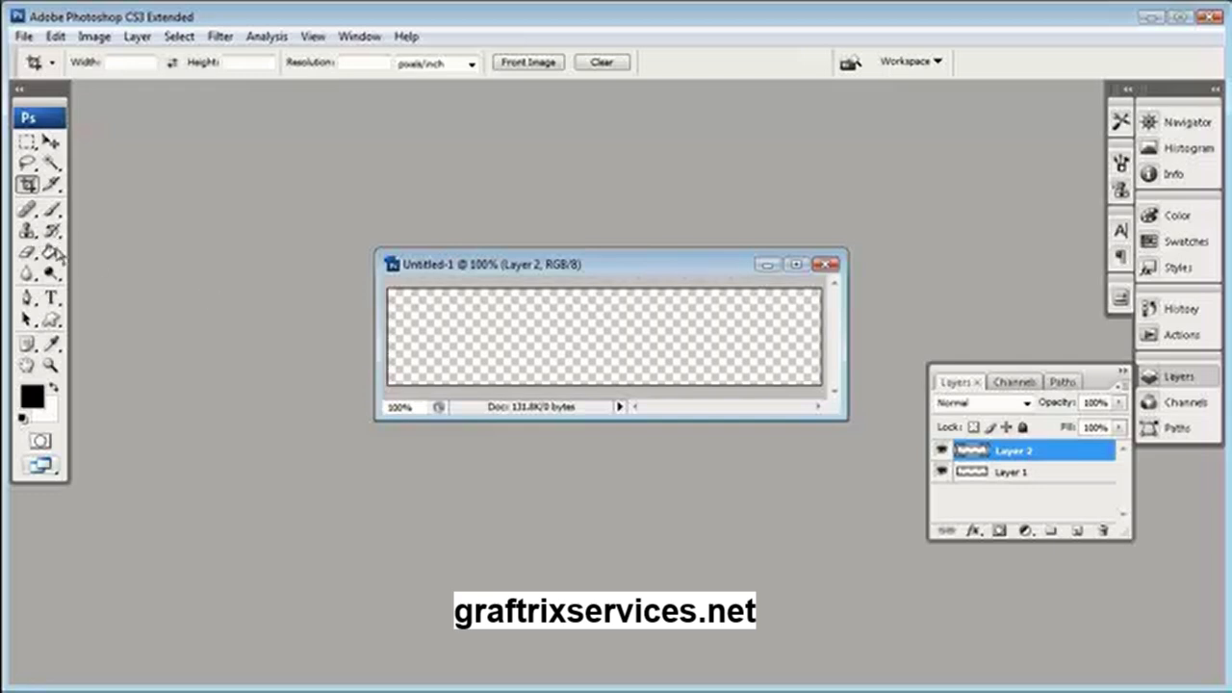
key("g")
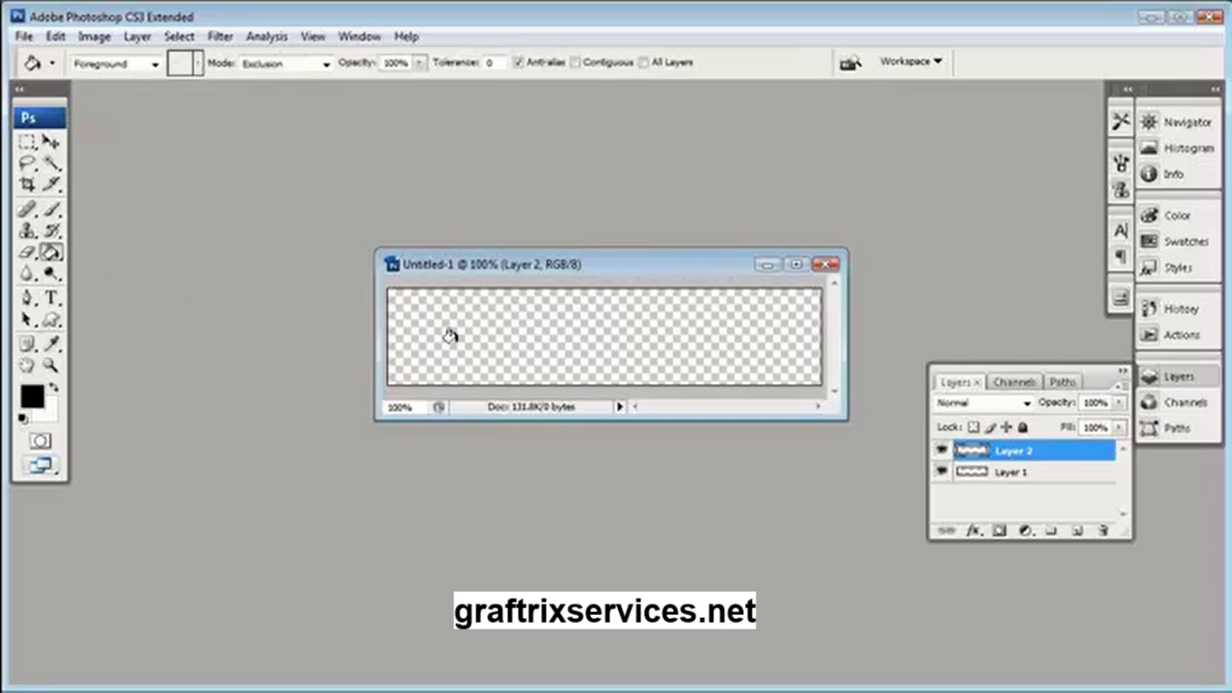
left_click(451, 336)
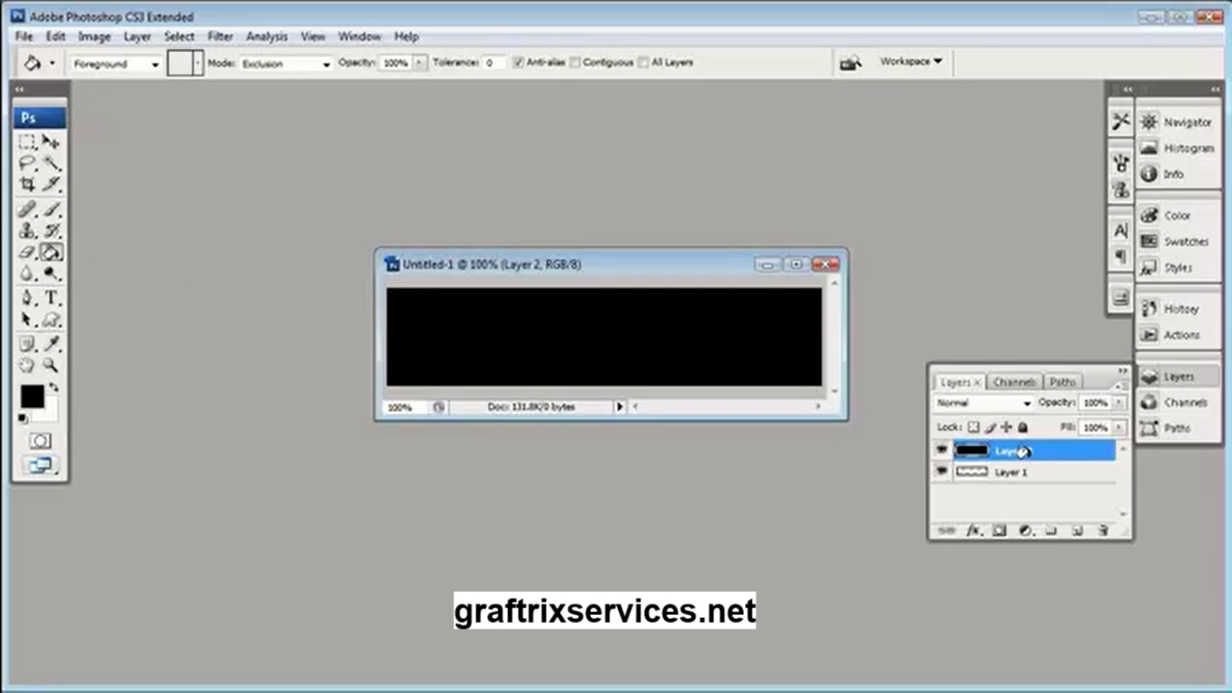
Move the black-filled layer beneath Layer 1 and make Layer 1 active
key("alt+[")
key("alt+]")
left_click_drag(1041, 452, 1046, 476)
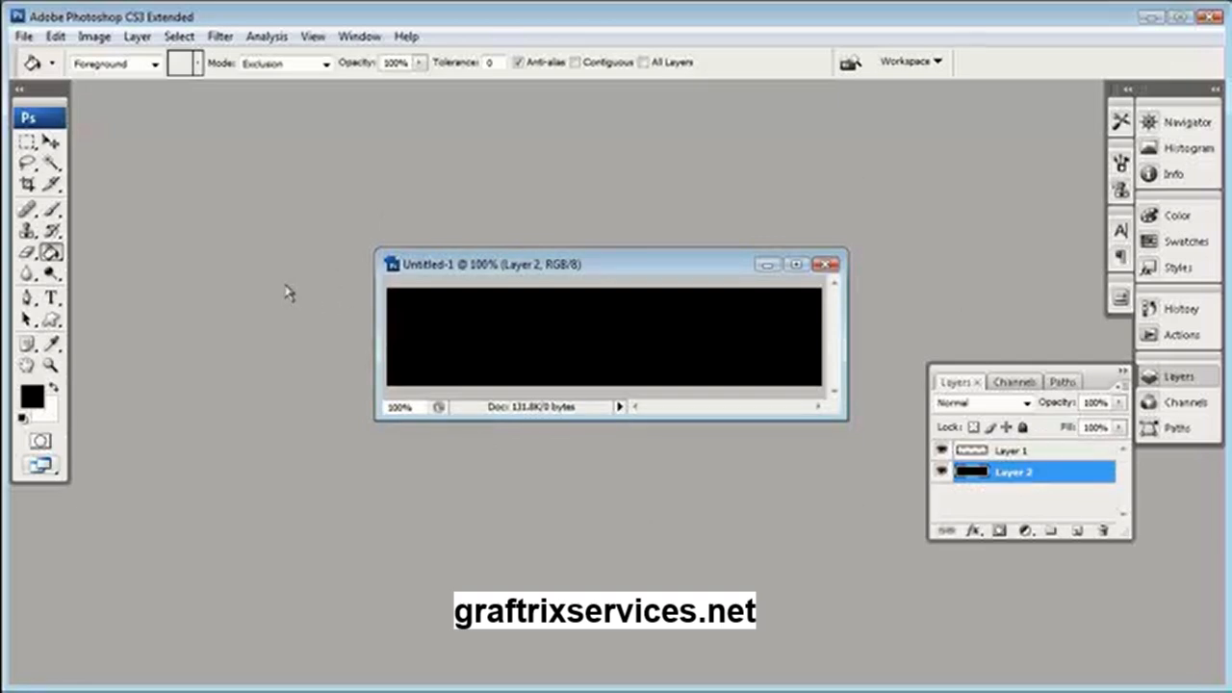
left_click(1058, 452)
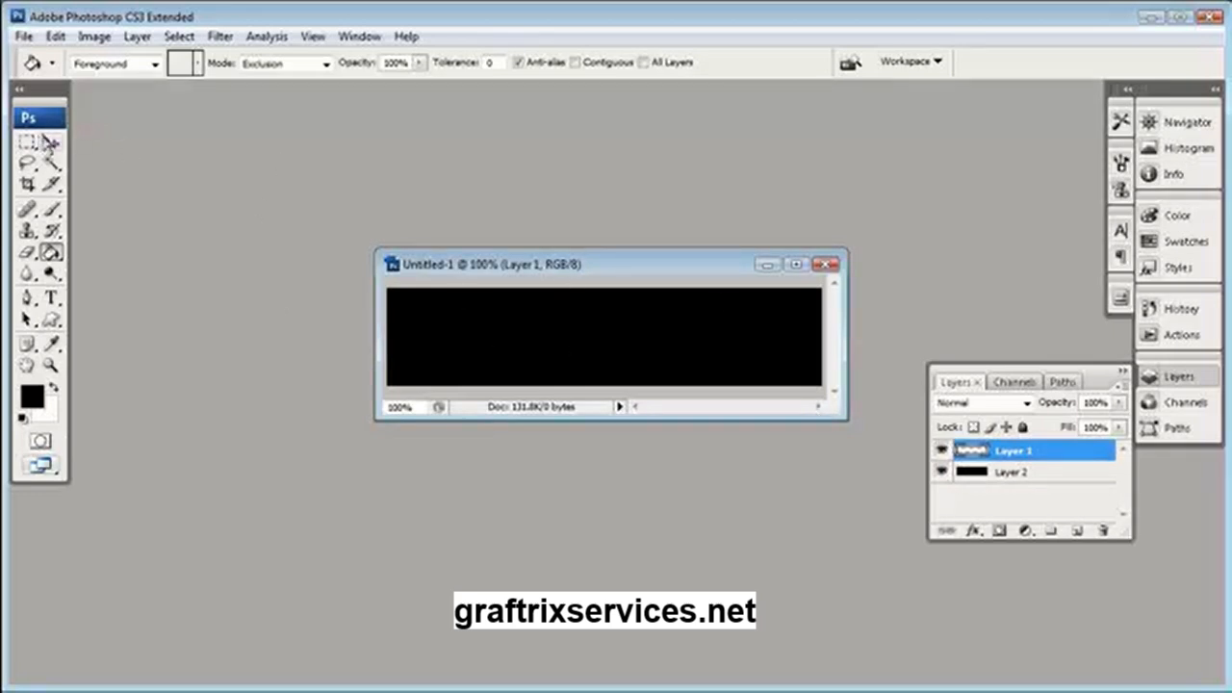
Add the text MyDomain.com in 40 pt Impact, colored near-white (#fdfafa), on Layer 1
left_click(51, 298)
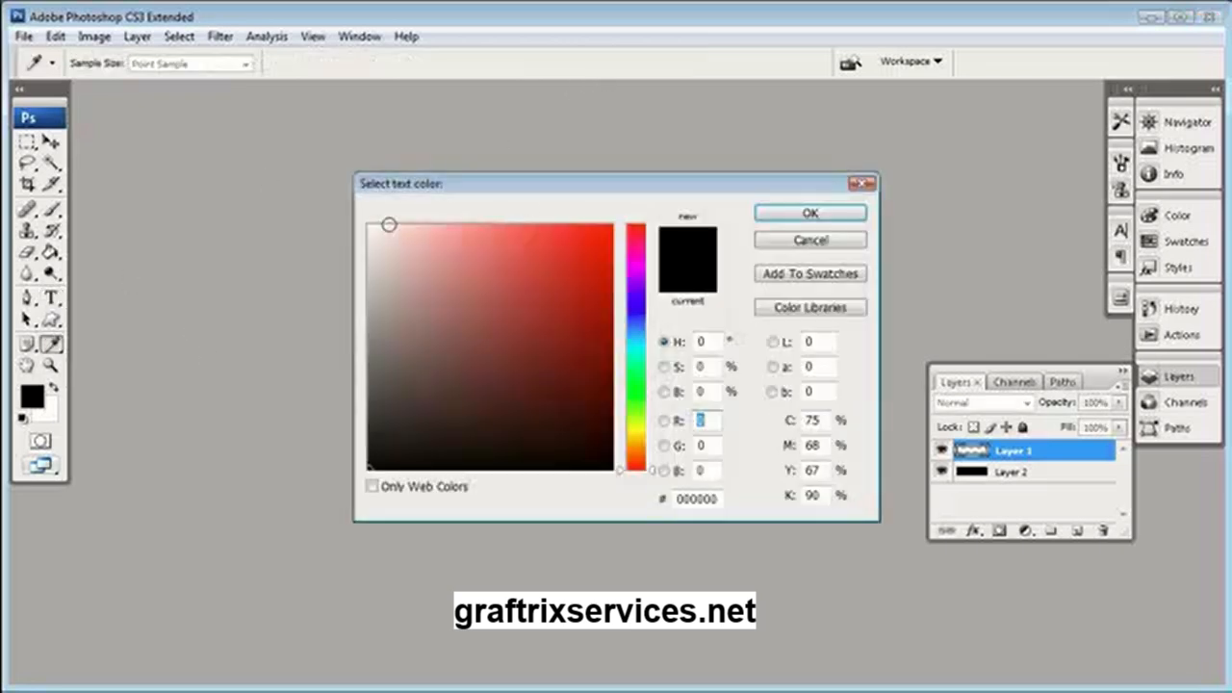
left_click(371, 228)
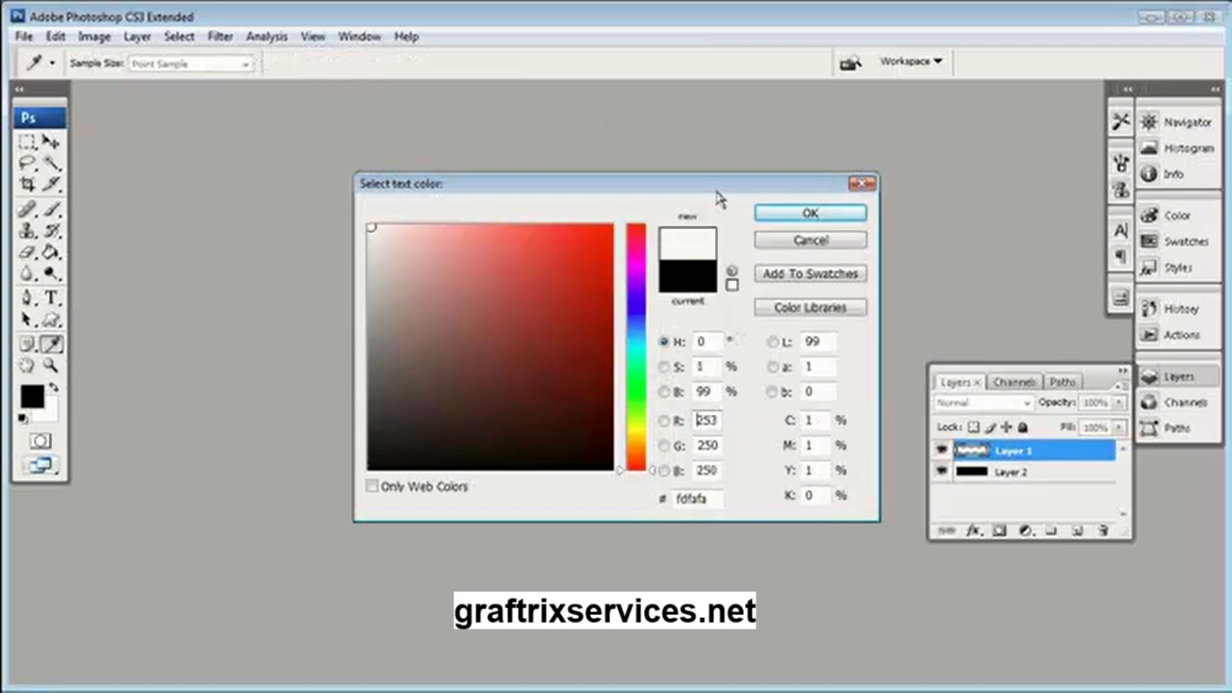
left_click(780, 212)
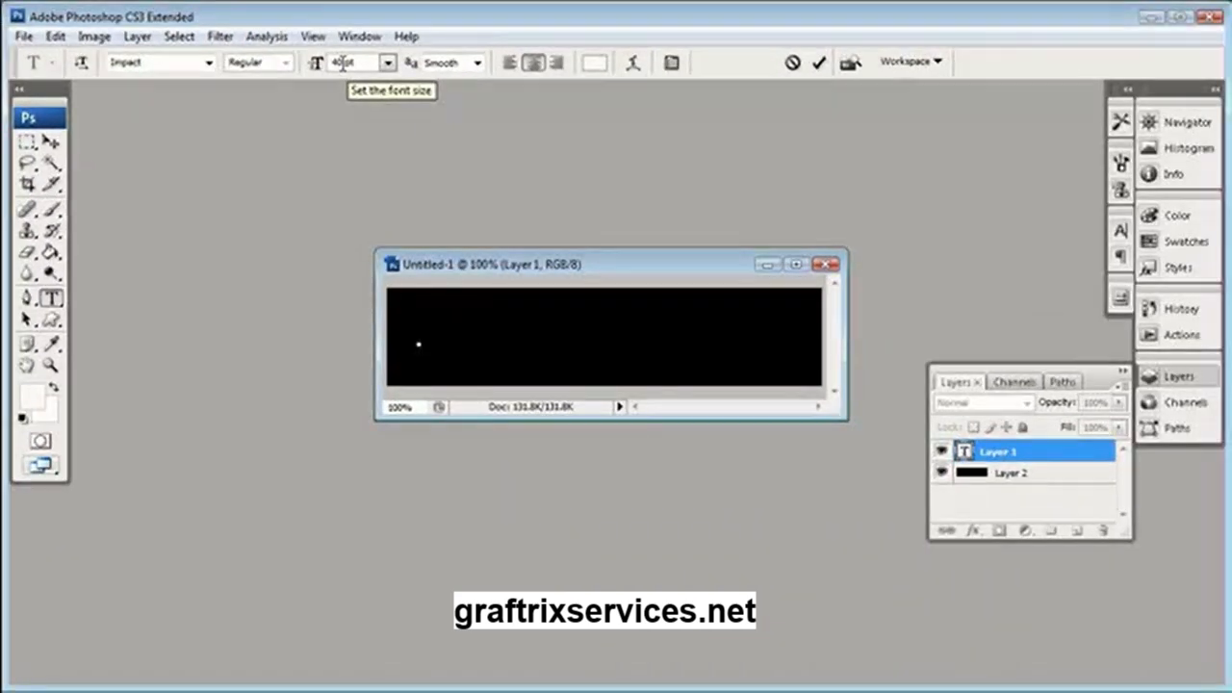
type("mydomain.com")
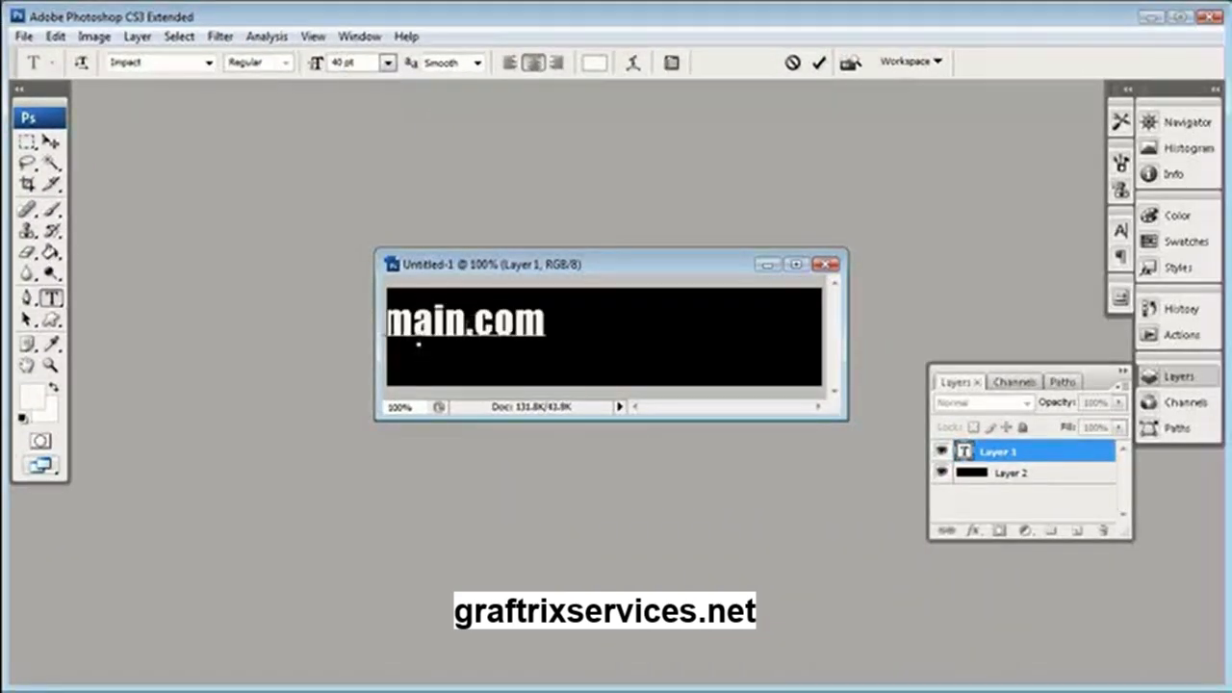
Set the .com part of the text to 27 pt, and position the whole text in the canvas's upper-left corner
key("shift+Left")
key("shift+Left")
key("shift+Left")
key("shift+Left")
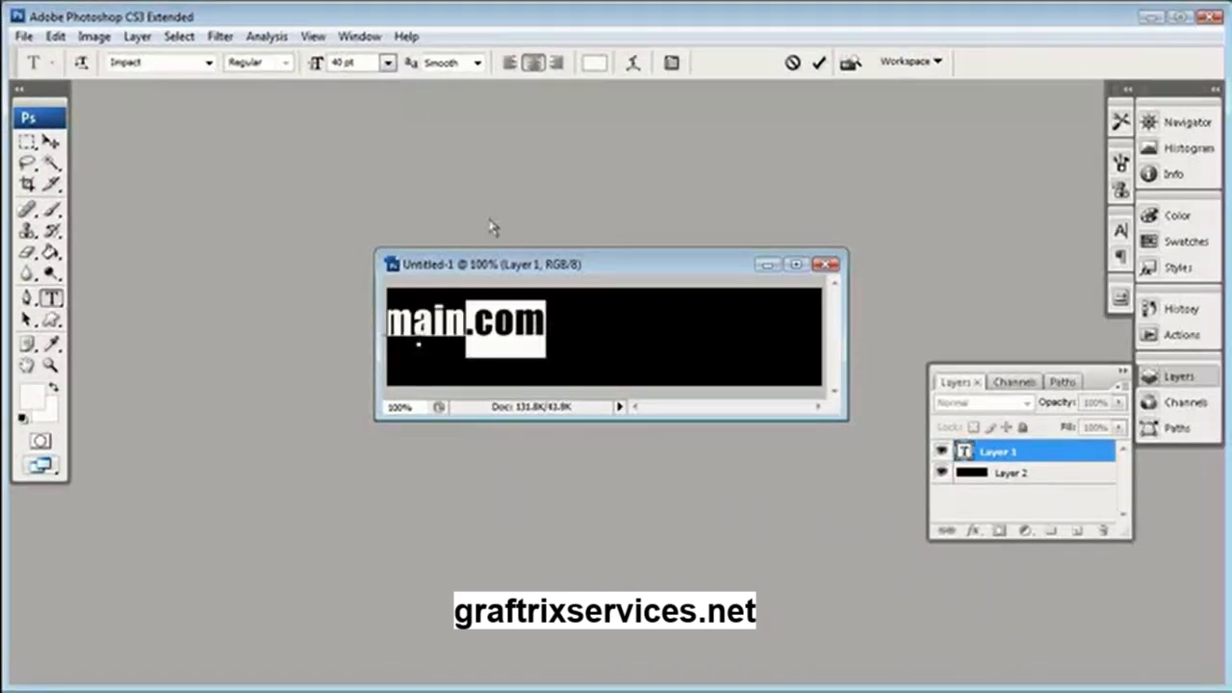
left_click_drag(311, 67, 308, 75)
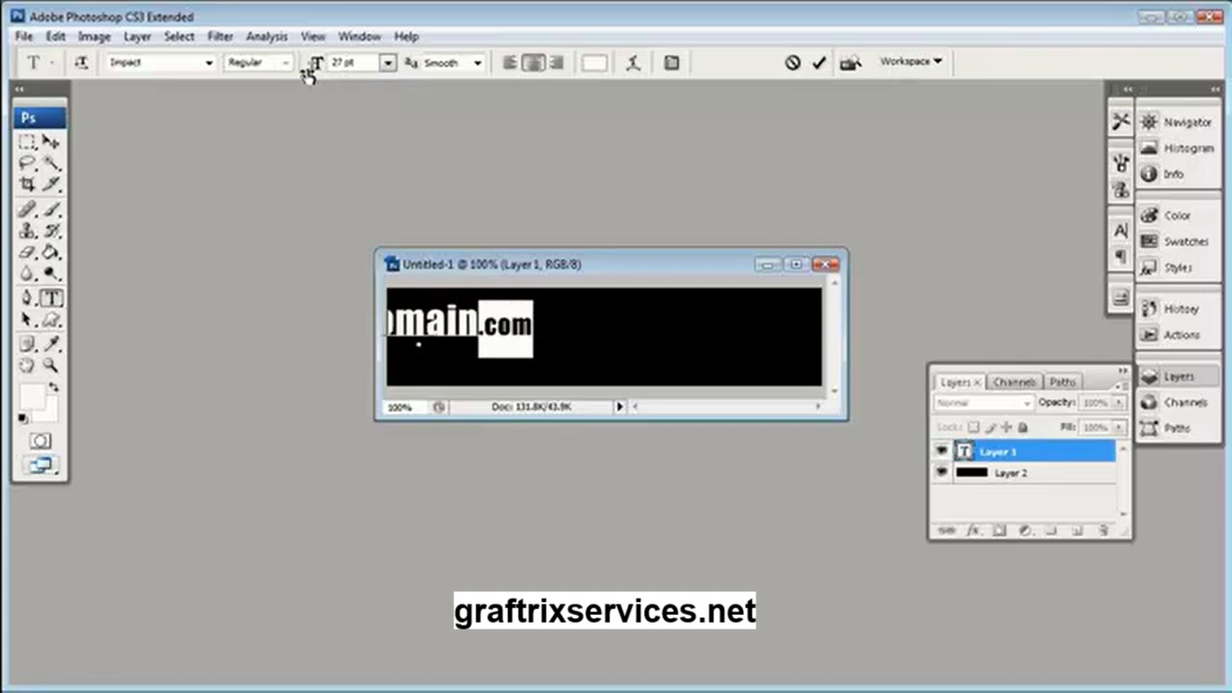
left_click_drag(610, 361, 699, 358)
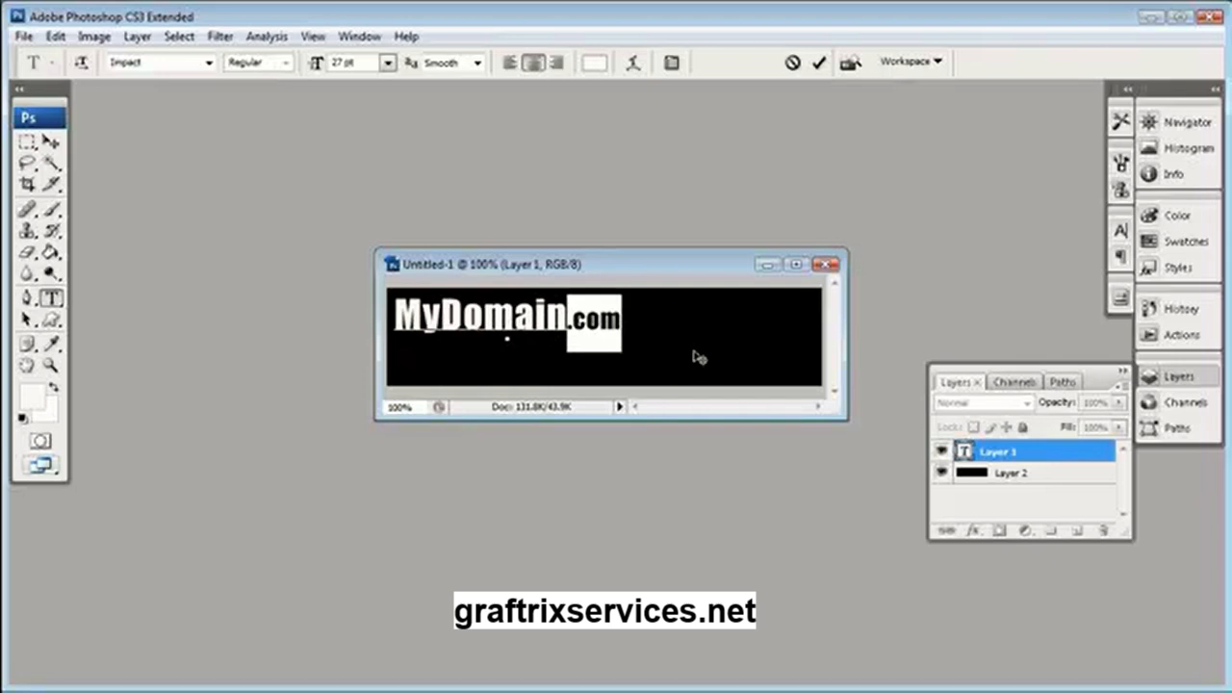
key("ctrl+Return")
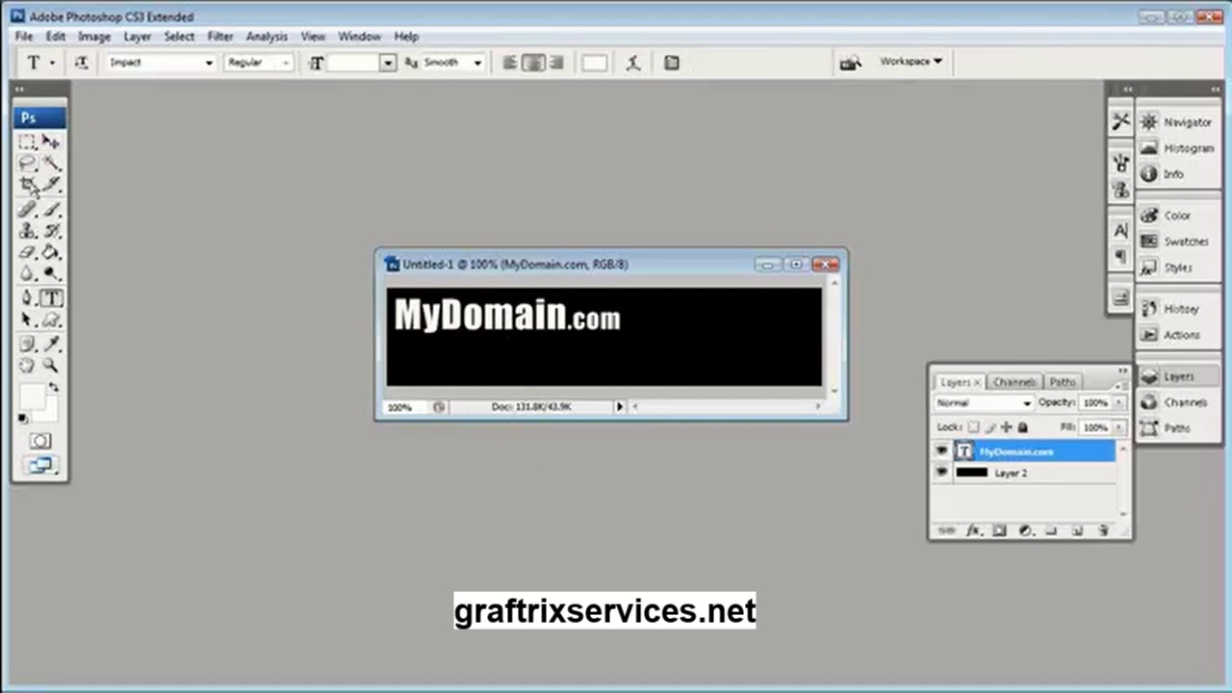
Crop the canvas tightly around the MyDomain.com text and hide the black background layer
left_click(27, 183)
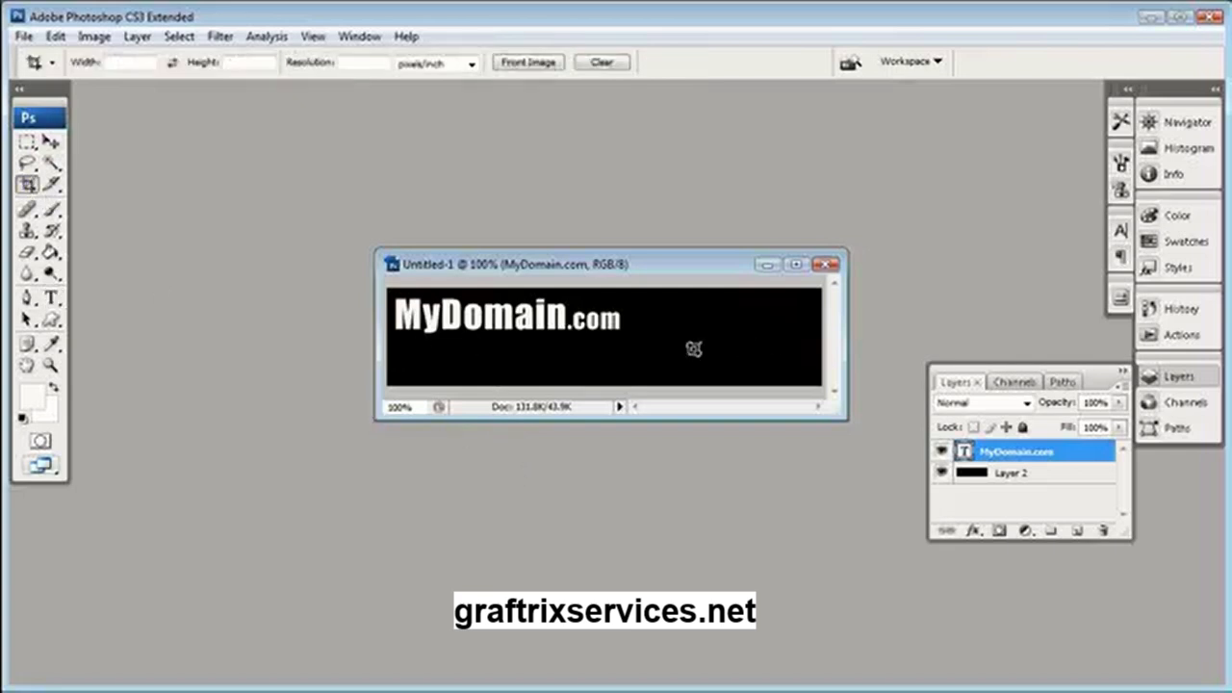
left_click_drag(387, 287, 630, 344)
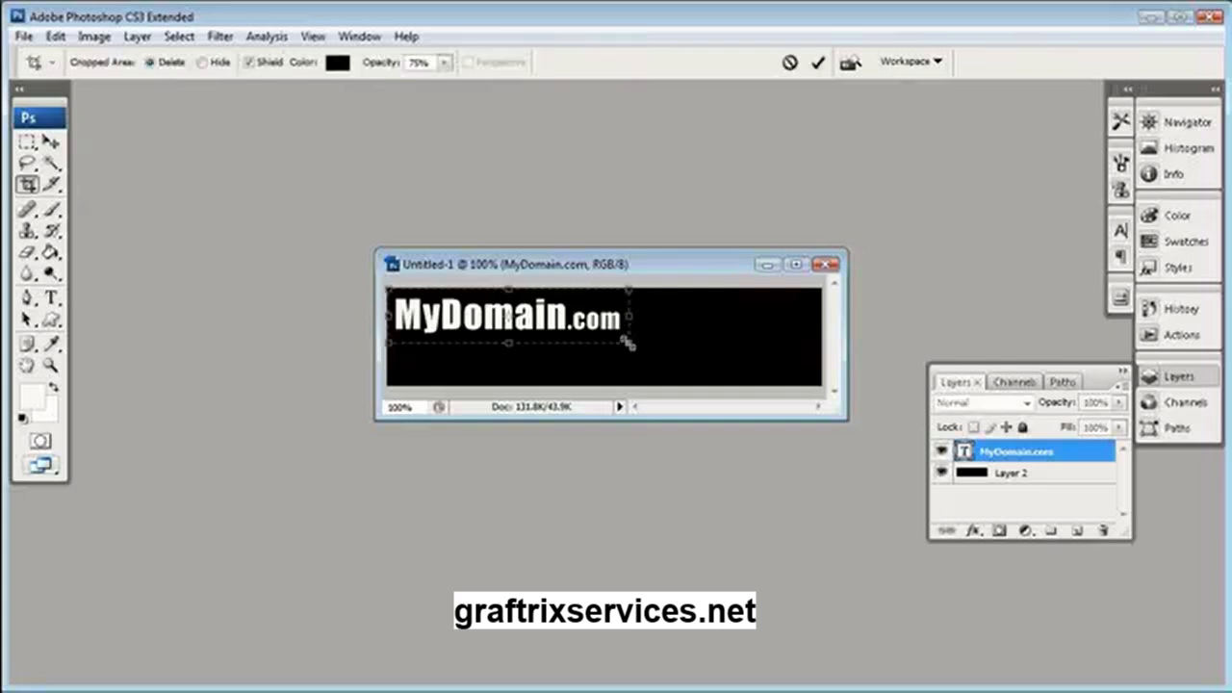
key("Return")
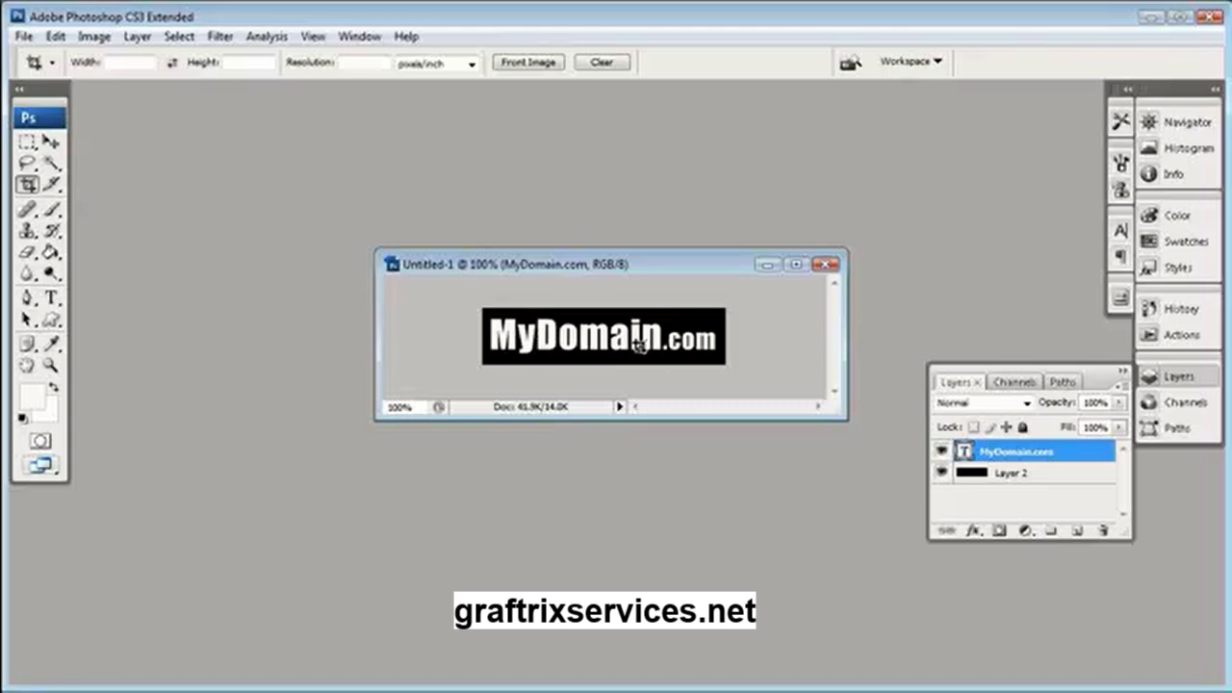
left_click(940, 472)
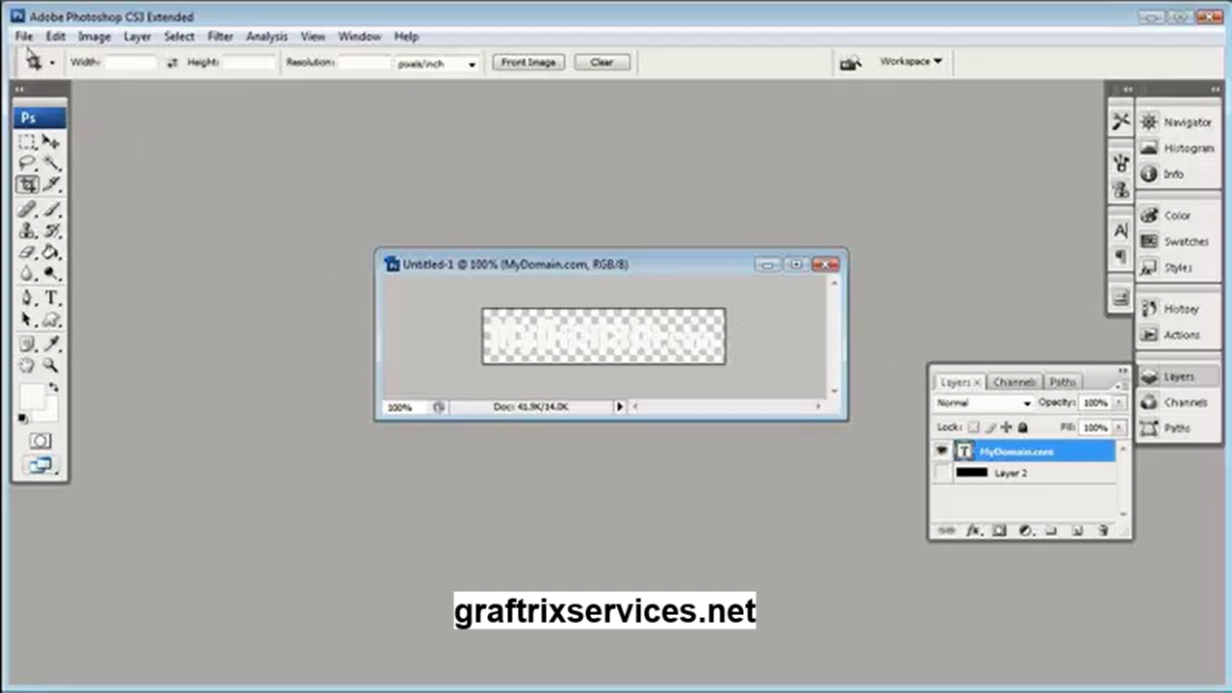
Save the image to the Desktop as watermark.png in PNG format without interlacing, replacing the existing file
left_click(23, 37)
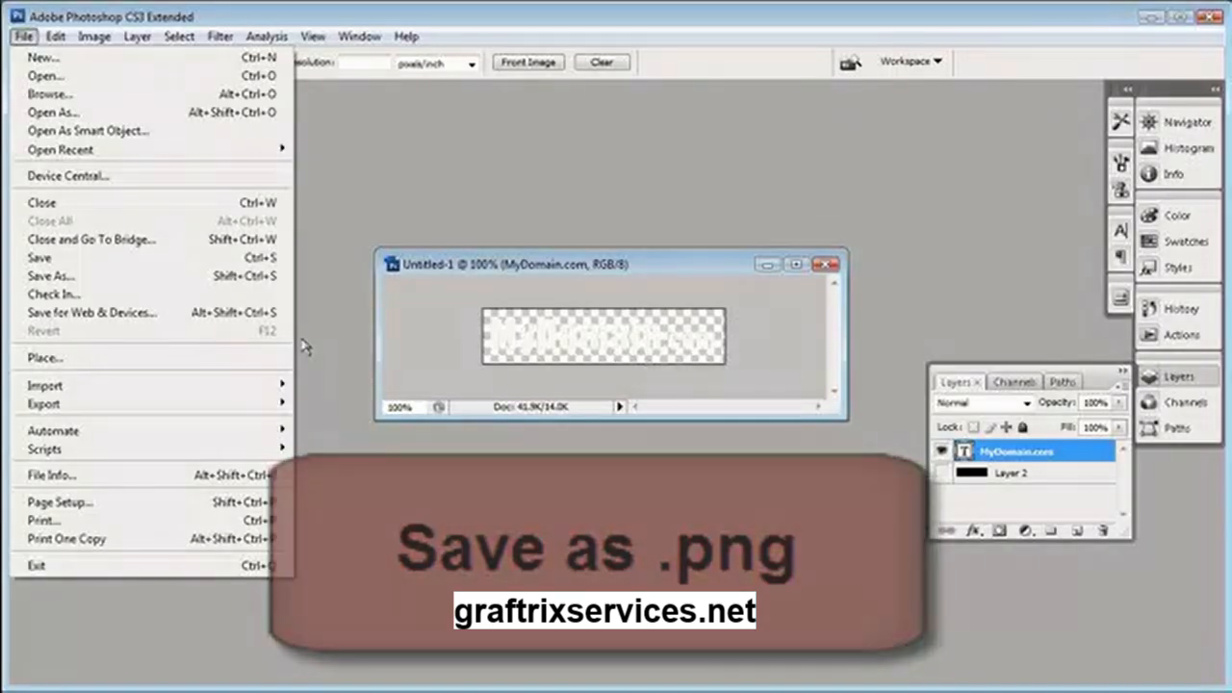
mouse_move(36, 412)
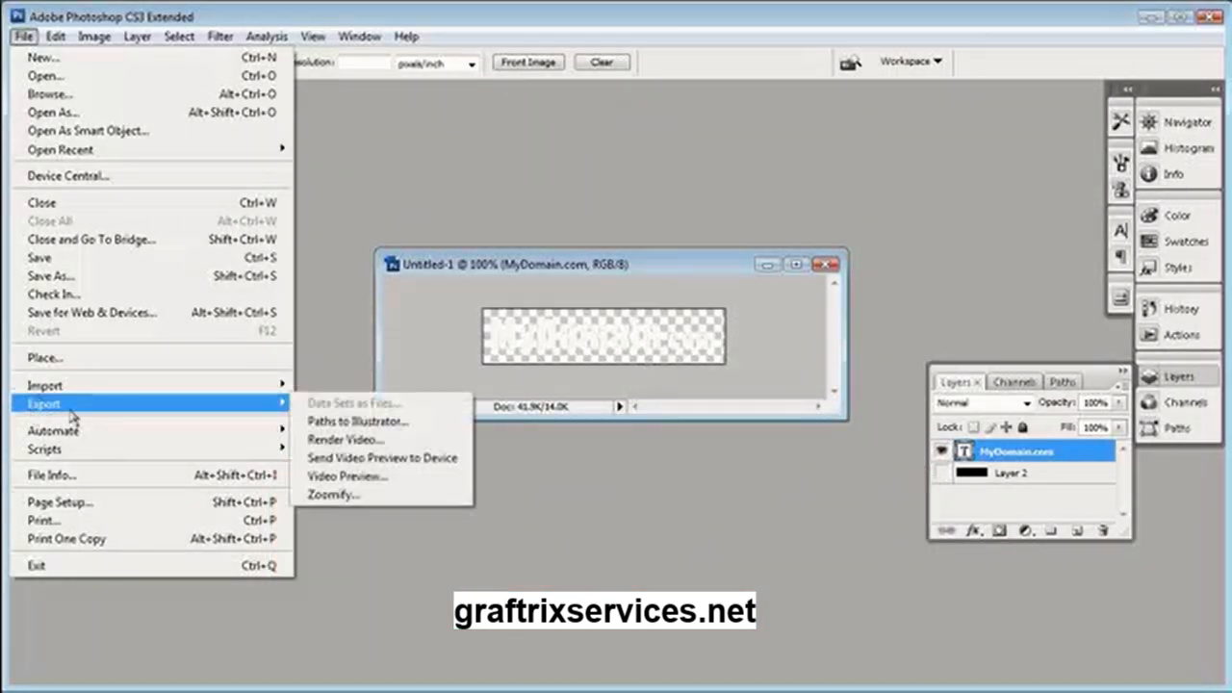
left_click(50, 275)
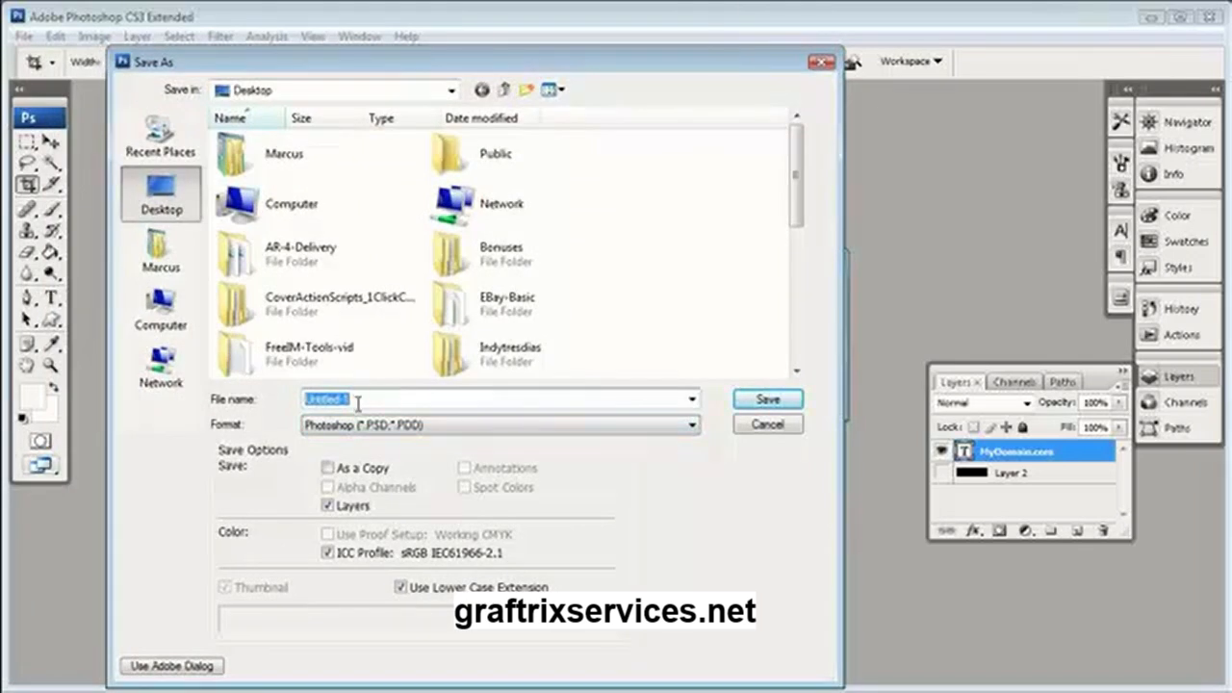
type("Water")
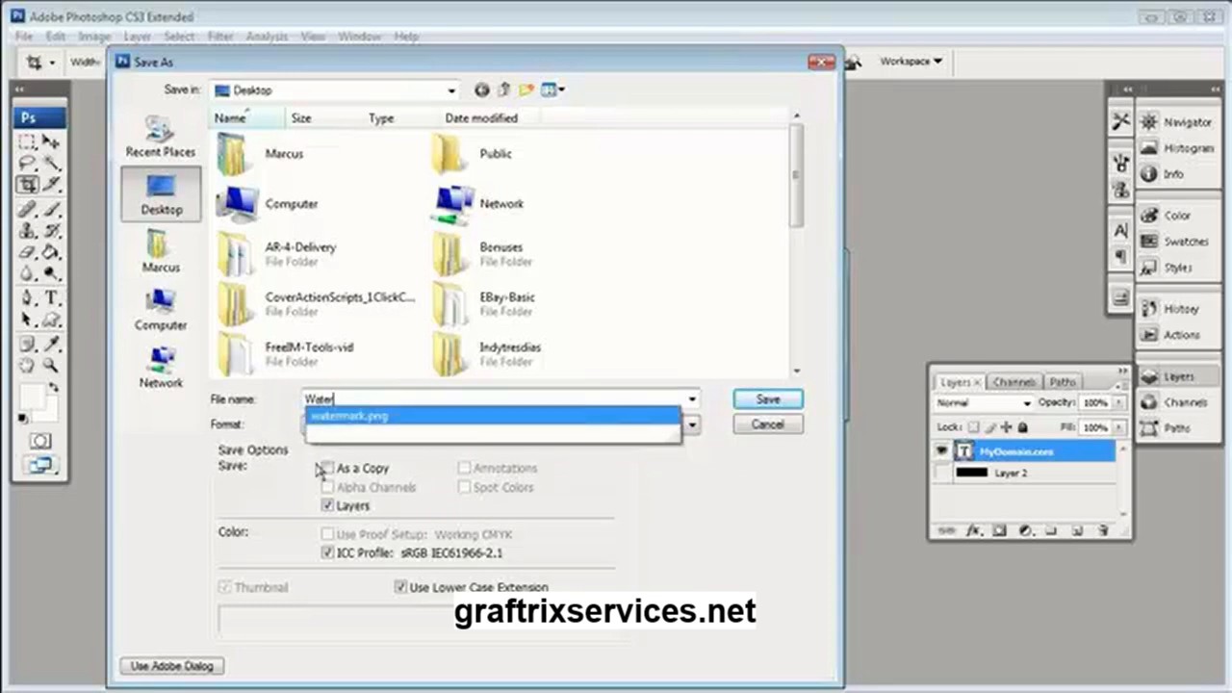
left_click(349, 417)
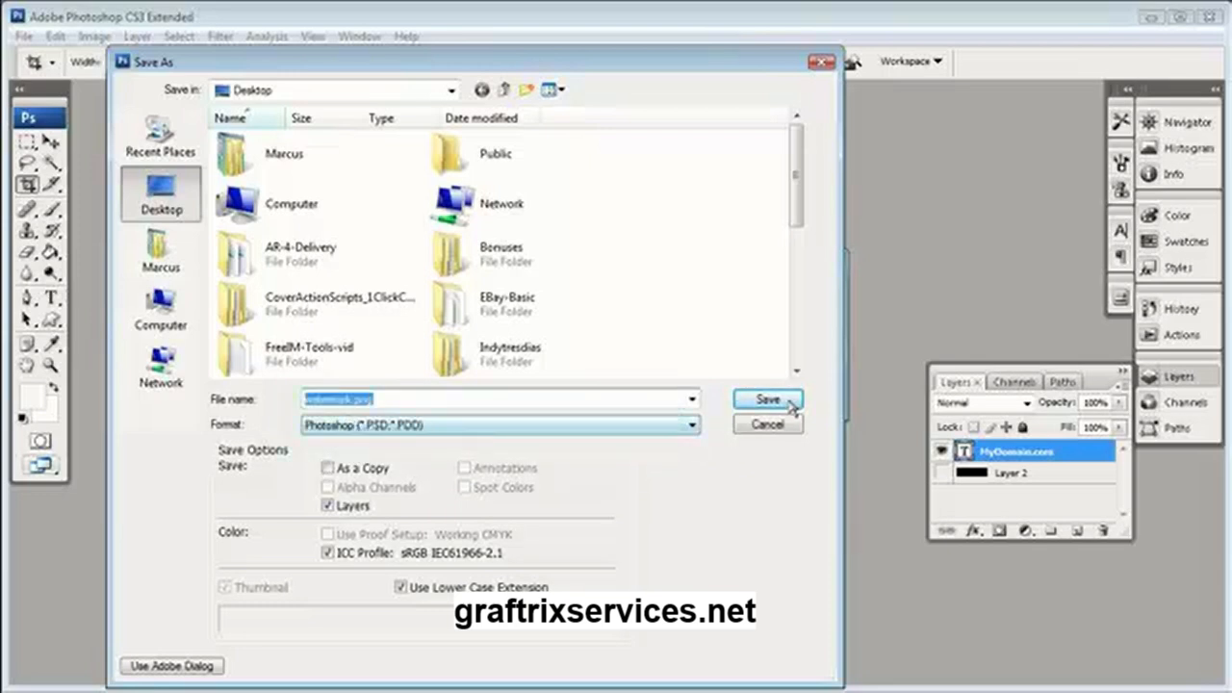
left_click_drag(797, 209, 803, 390)
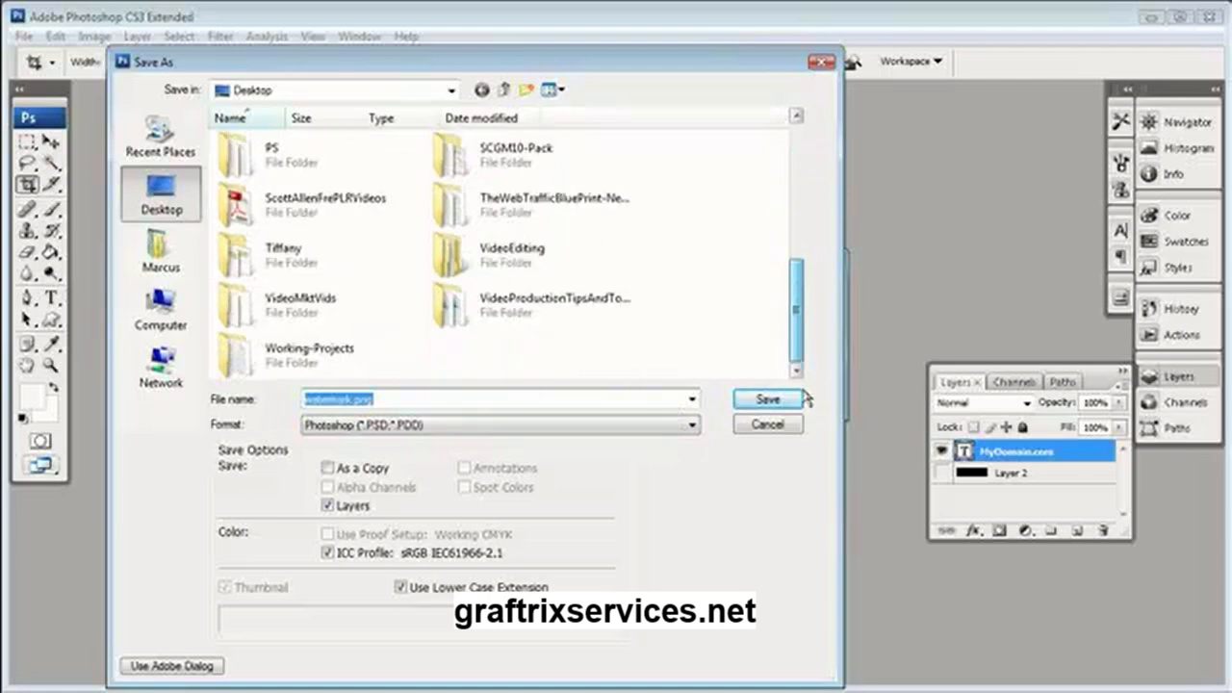
left_click(435, 433)
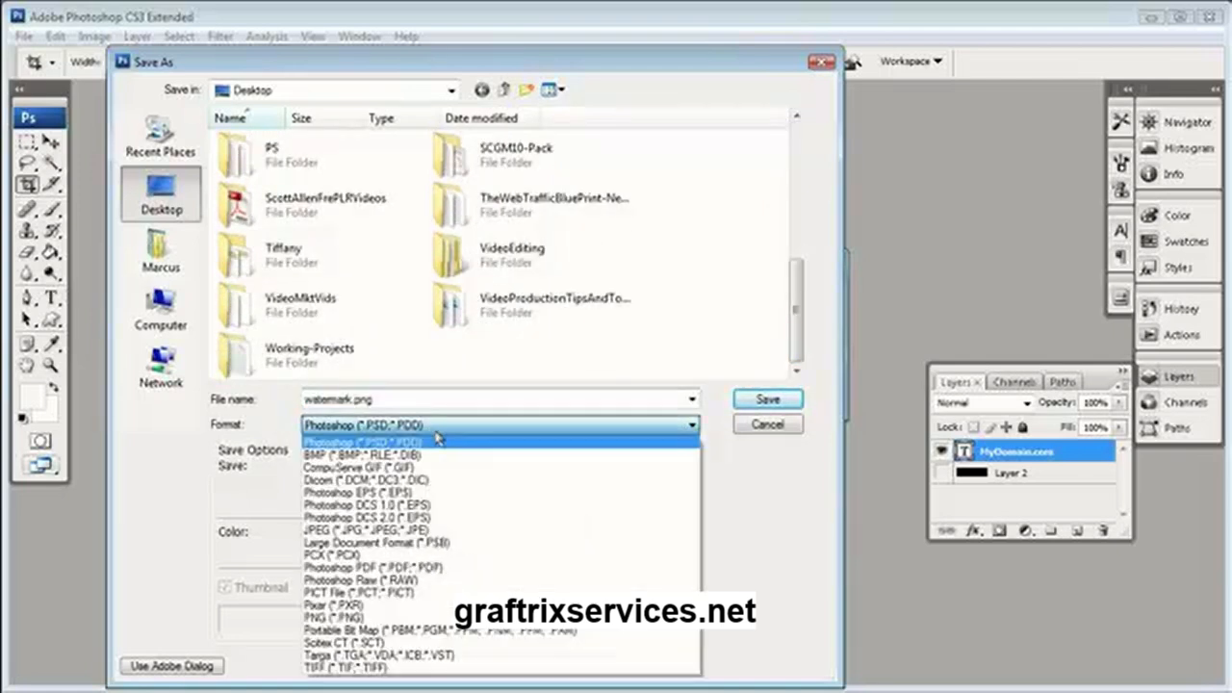
left_click(374, 618)
left_click(765, 400)
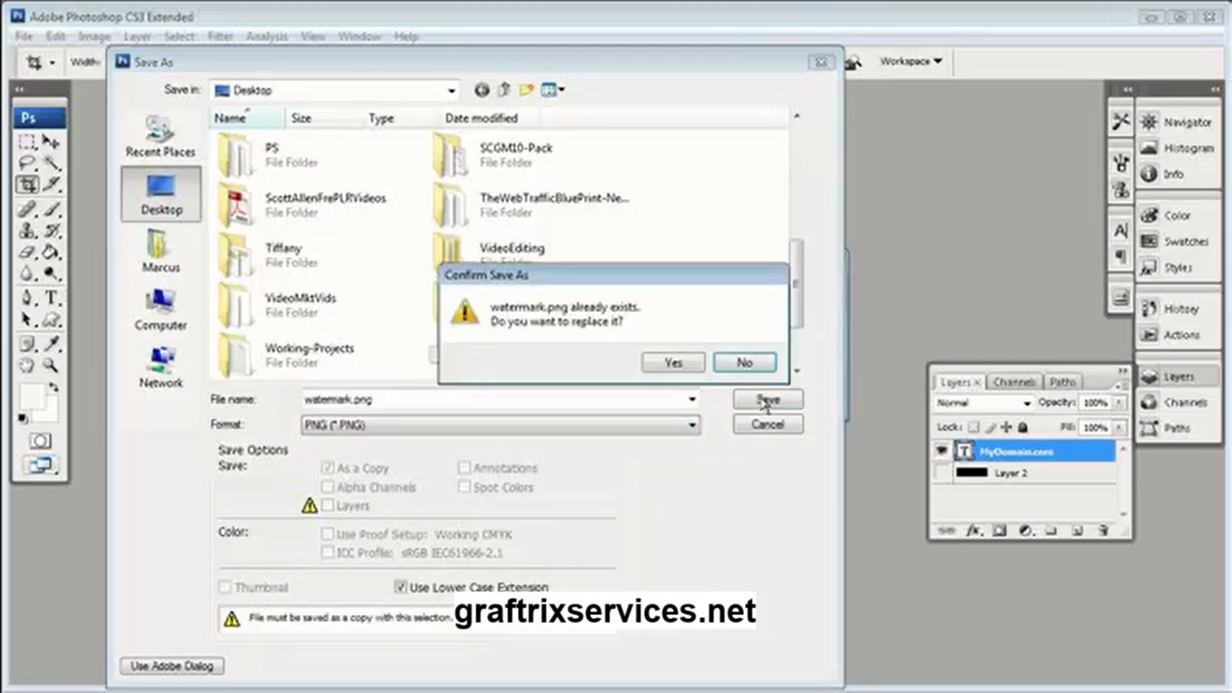
left_click(661, 363)
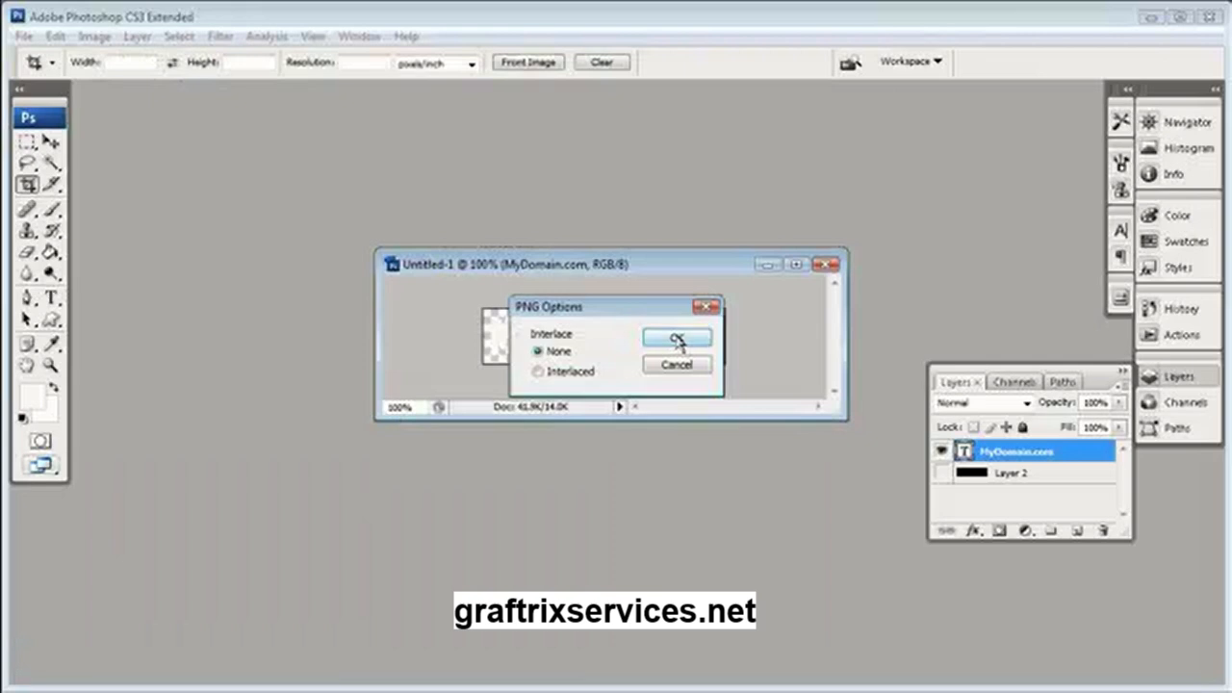
left_click(677, 339)
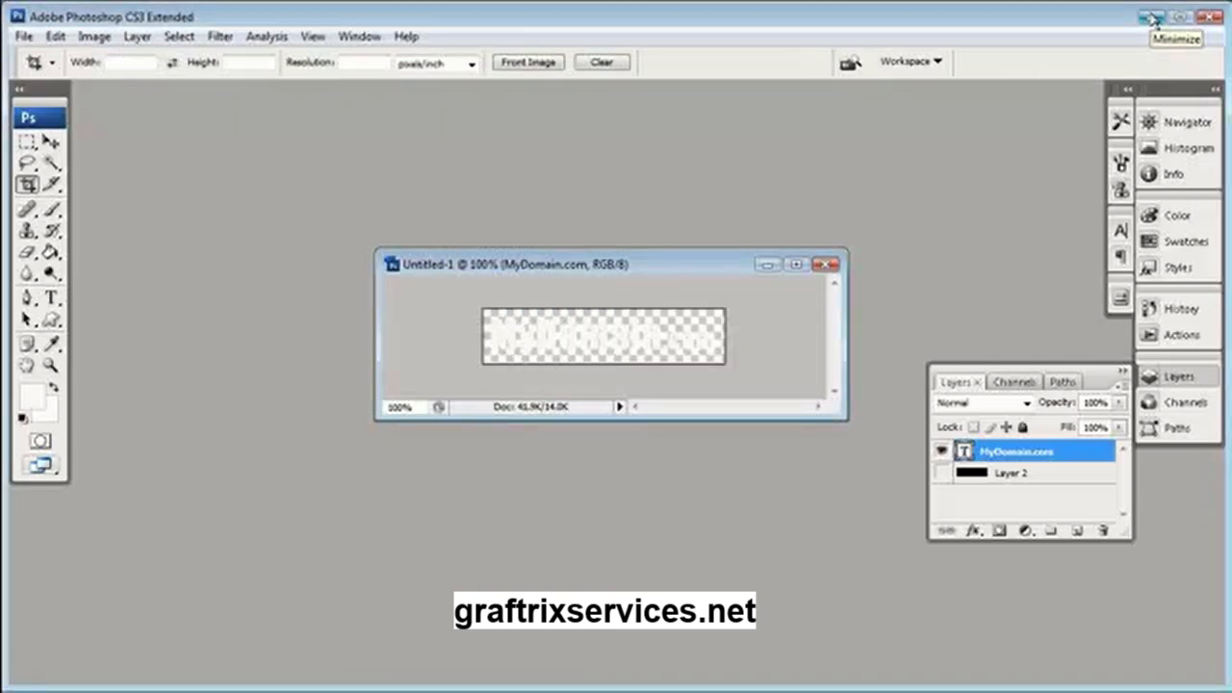
Minimize Photoshop and switch to the Camtasia Studio project containing 1-Introduction.avi
left_click(1153, 17)
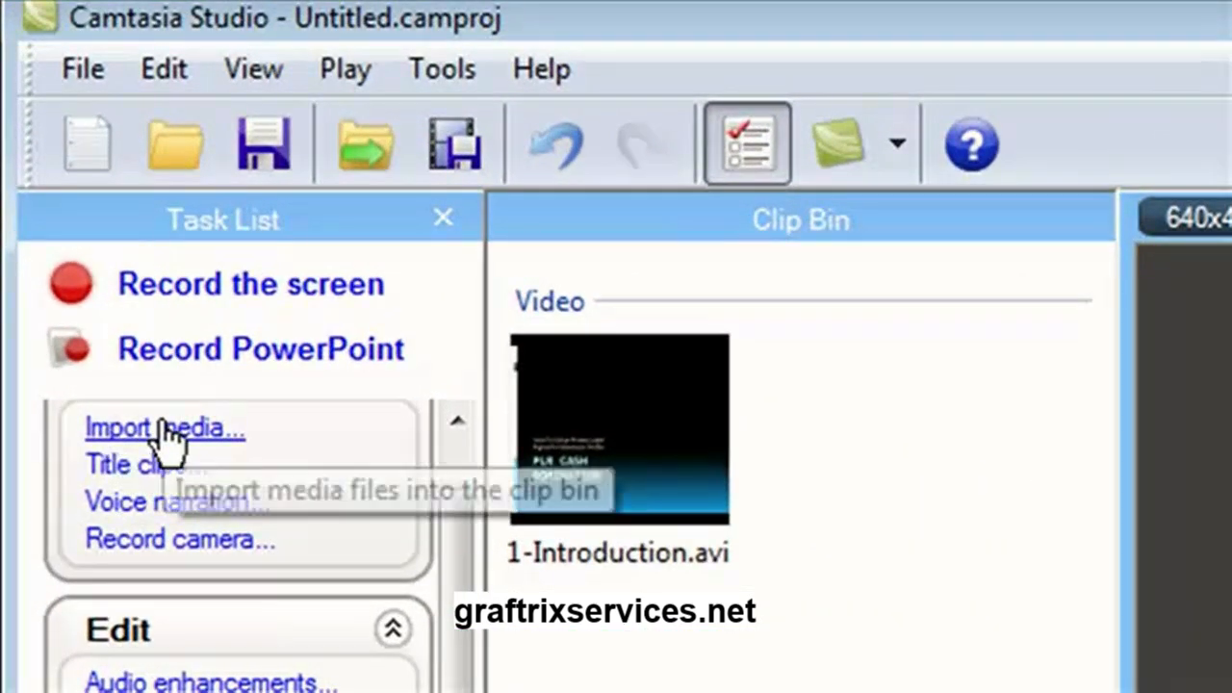
mouse_move(621, 439)
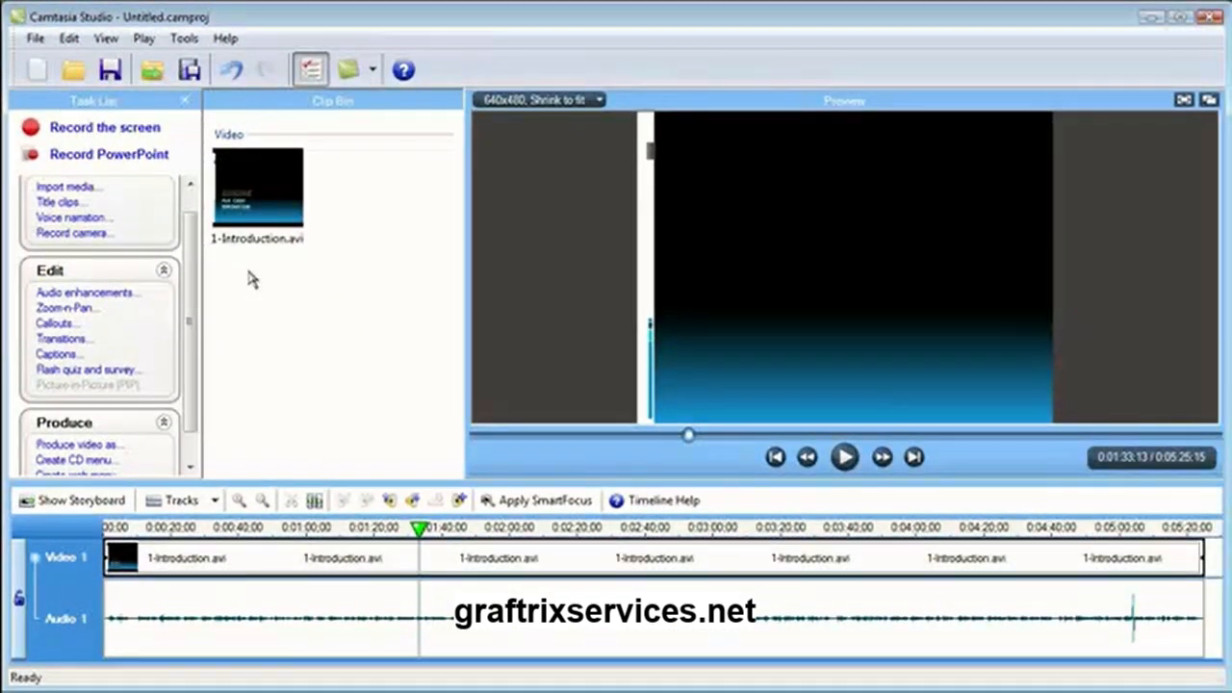
mouse_move(256, 225)
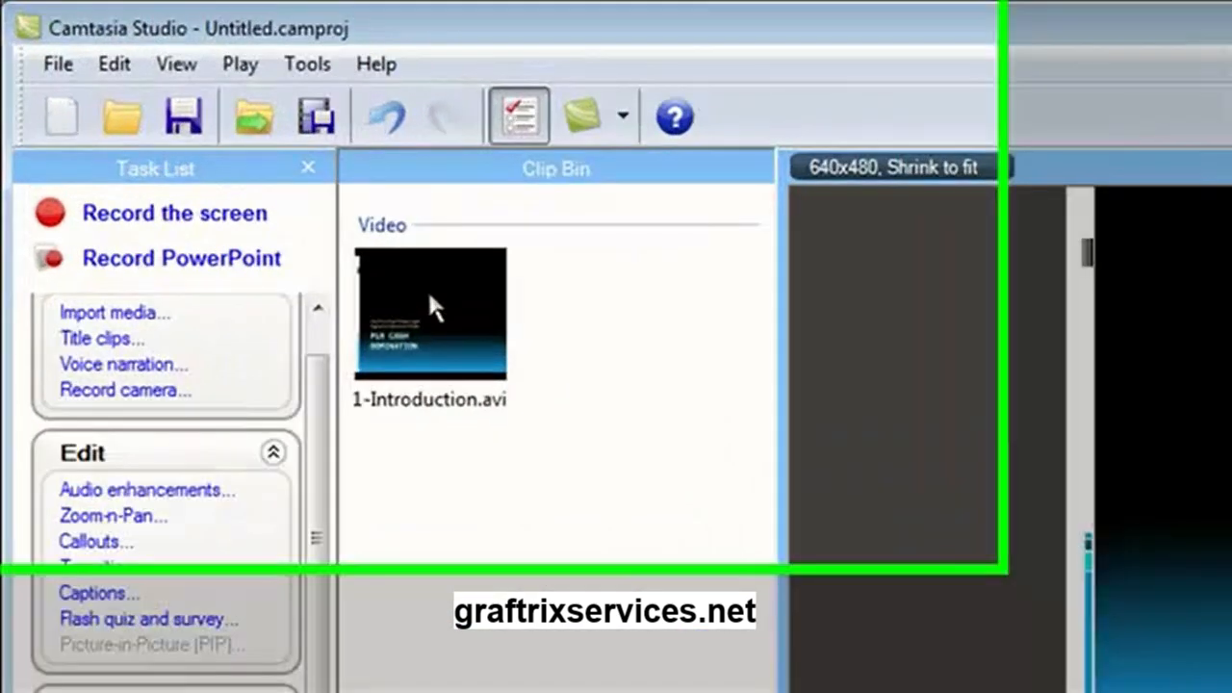
right_click(257, 182)
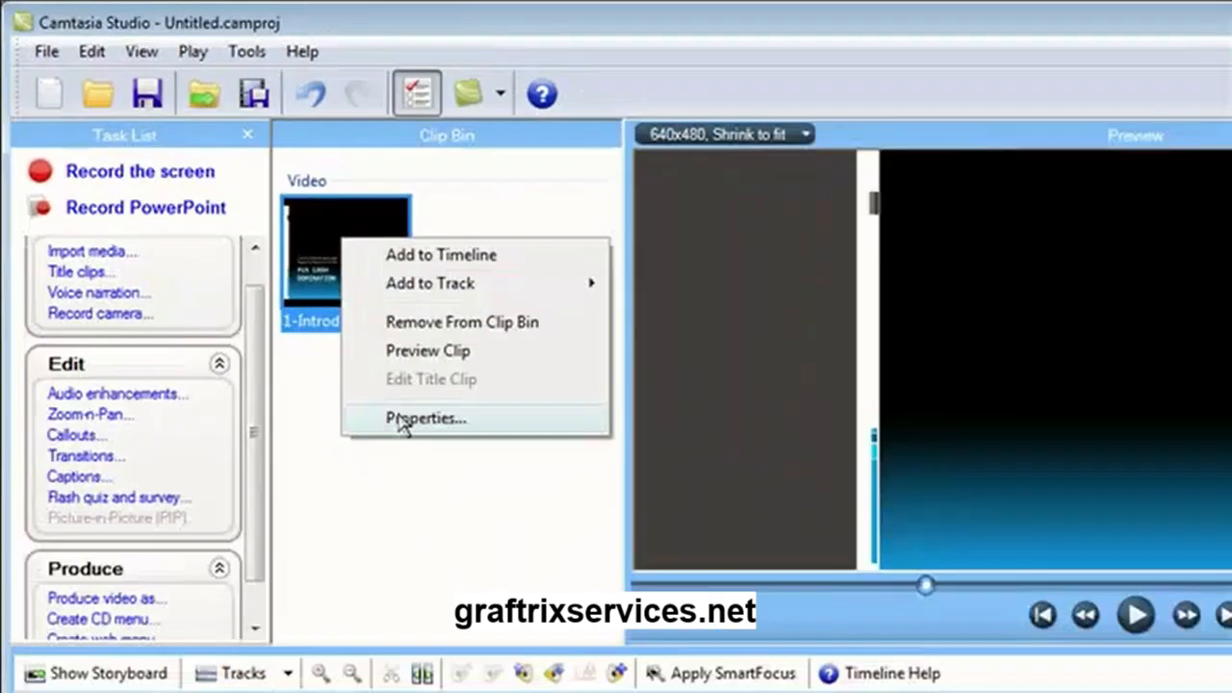
left_click(674, 394)
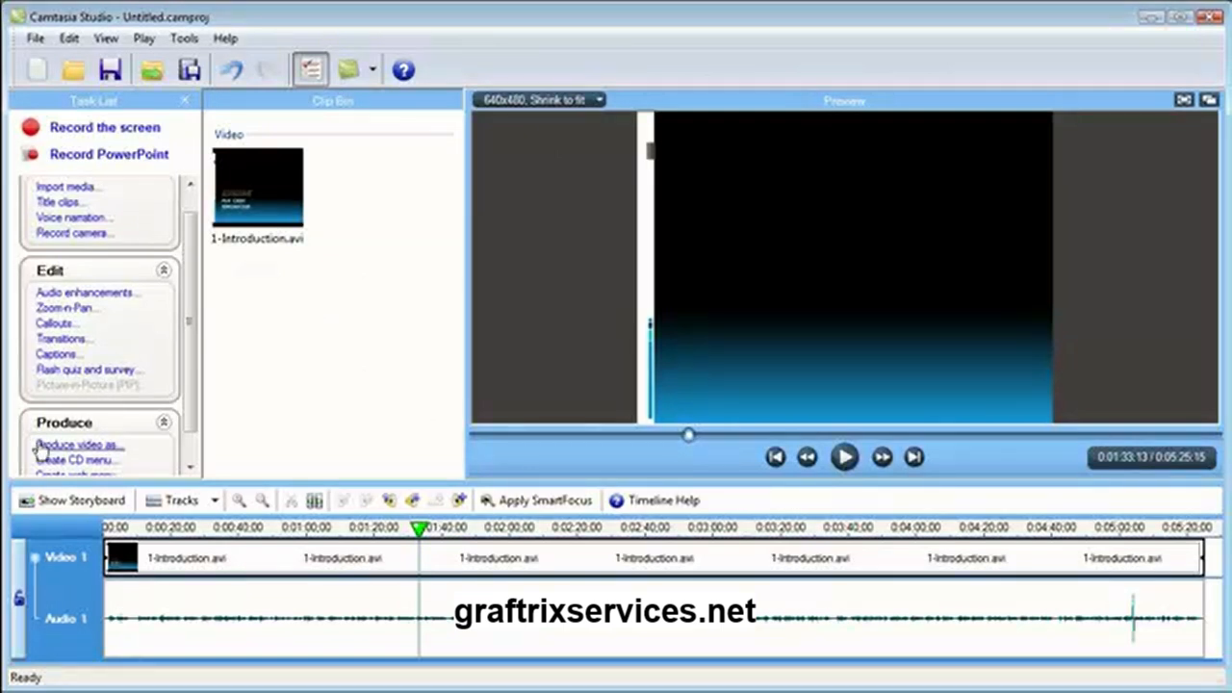
Review the project's dimension presets and confirm Custom editing dimensions of 640 by 480
left_click(34, 38)
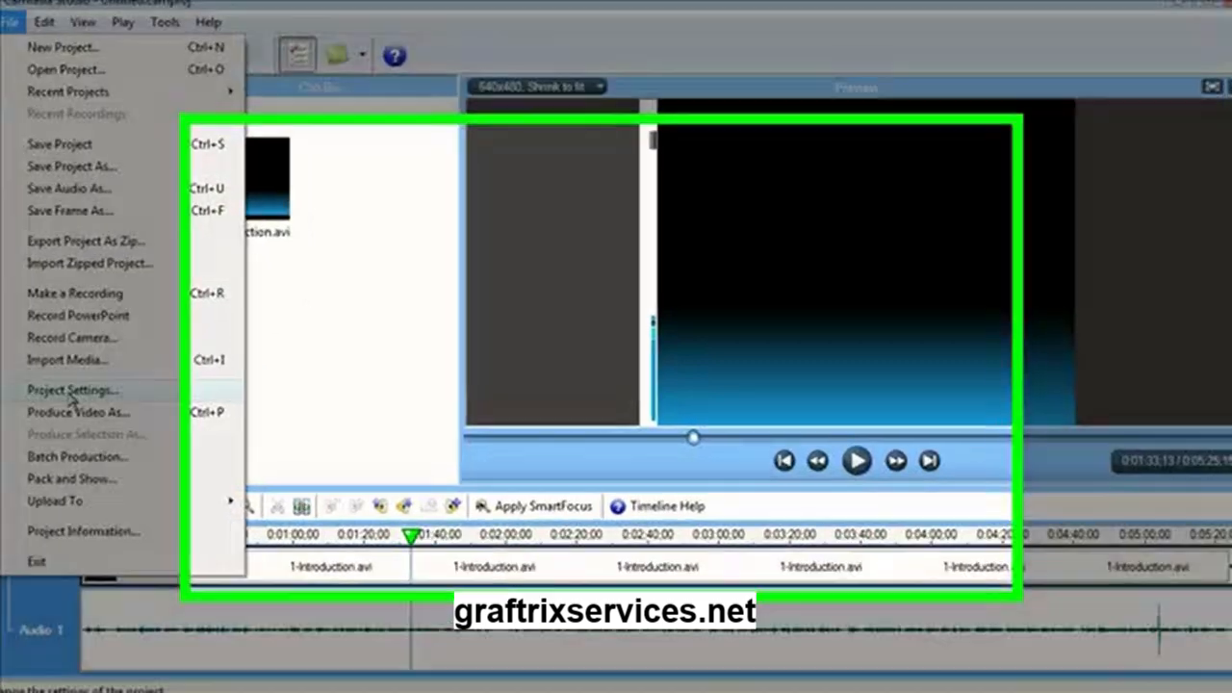
left_click(77, 389)
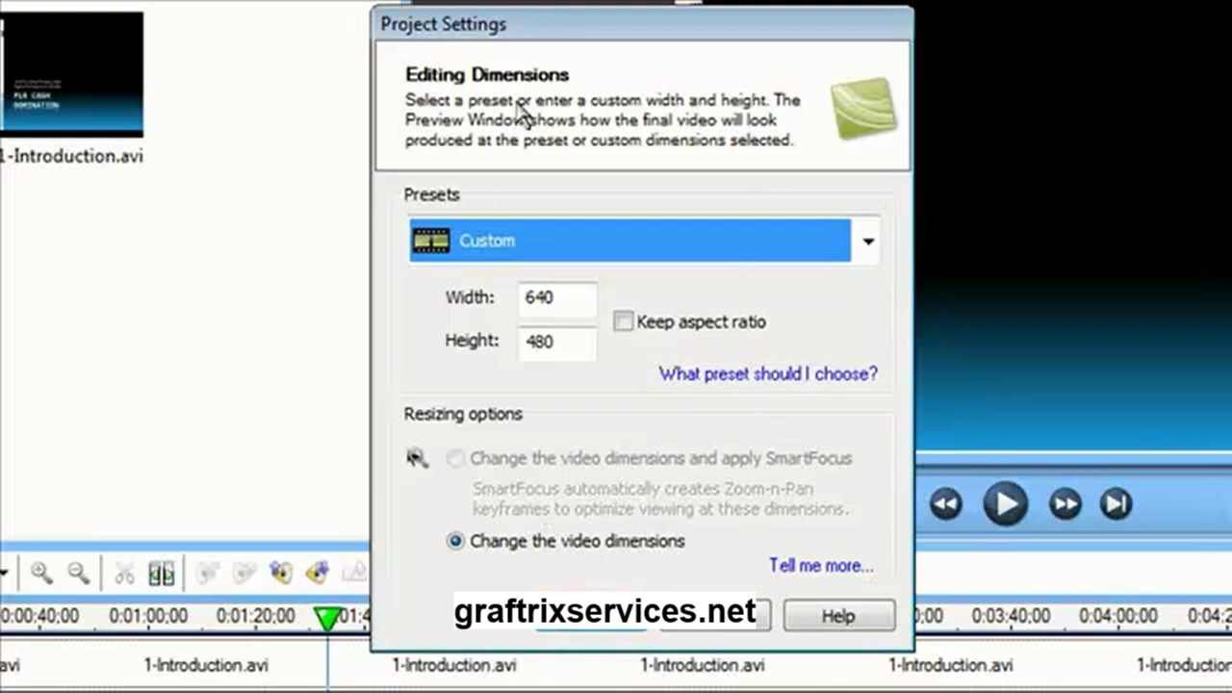
left_click(869, 242)
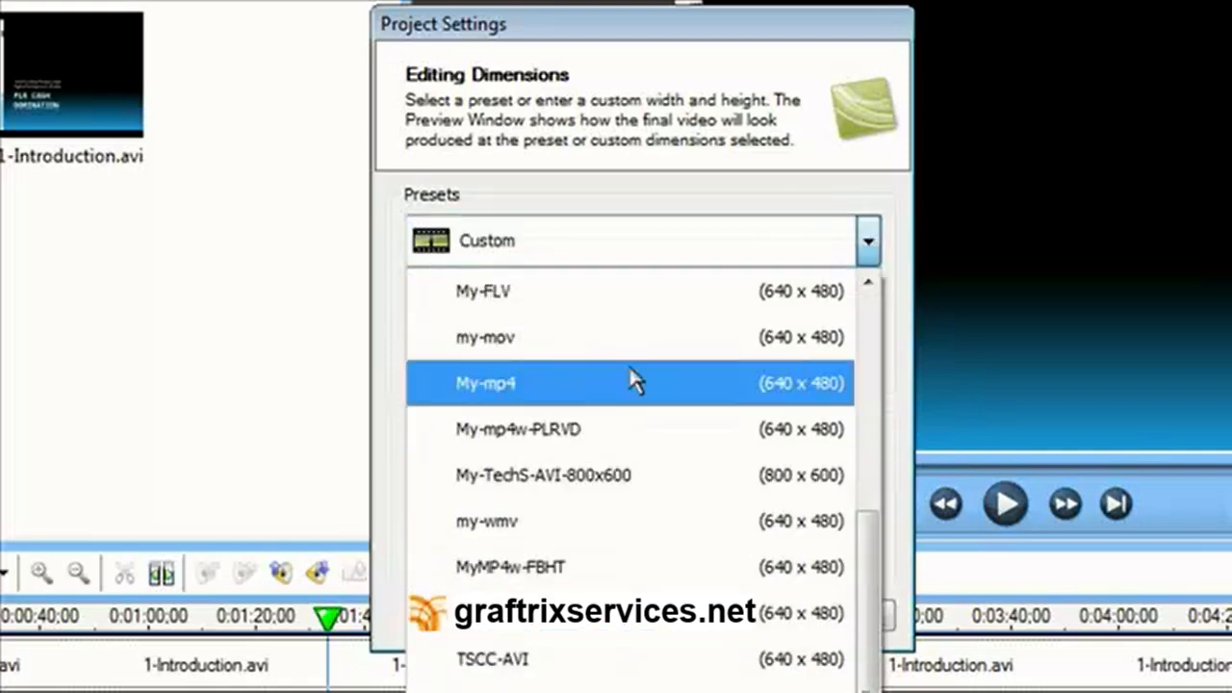
left_click(621, 250)
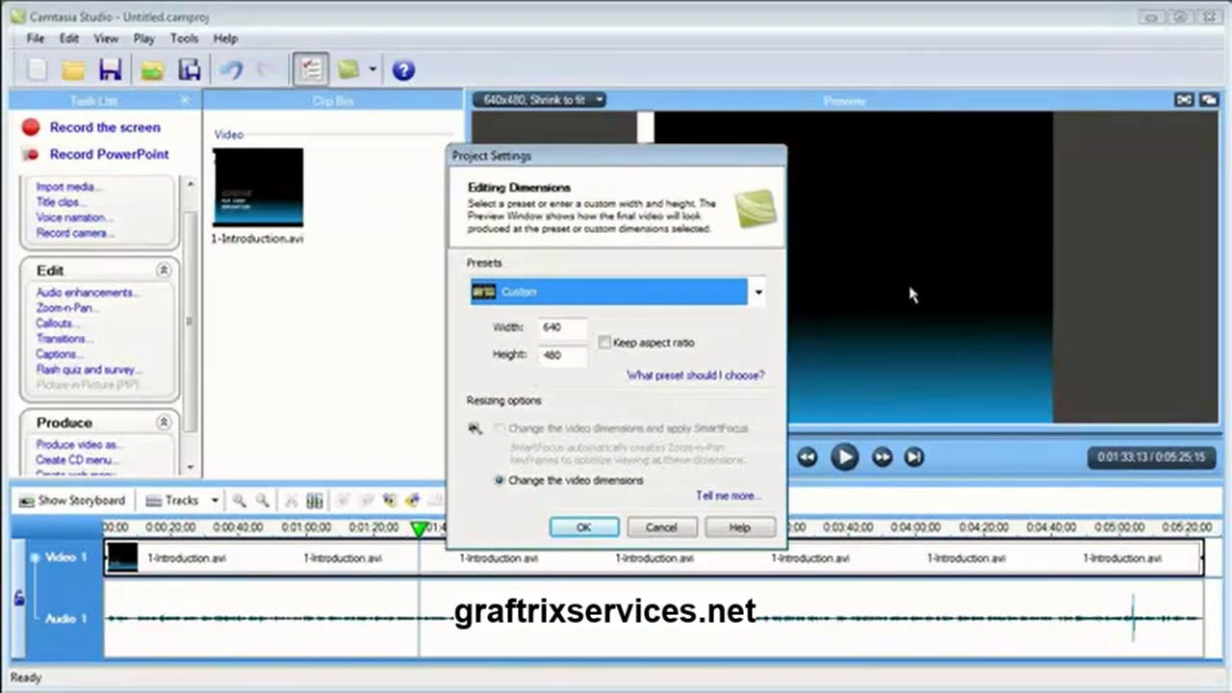
left_click(581, 529)
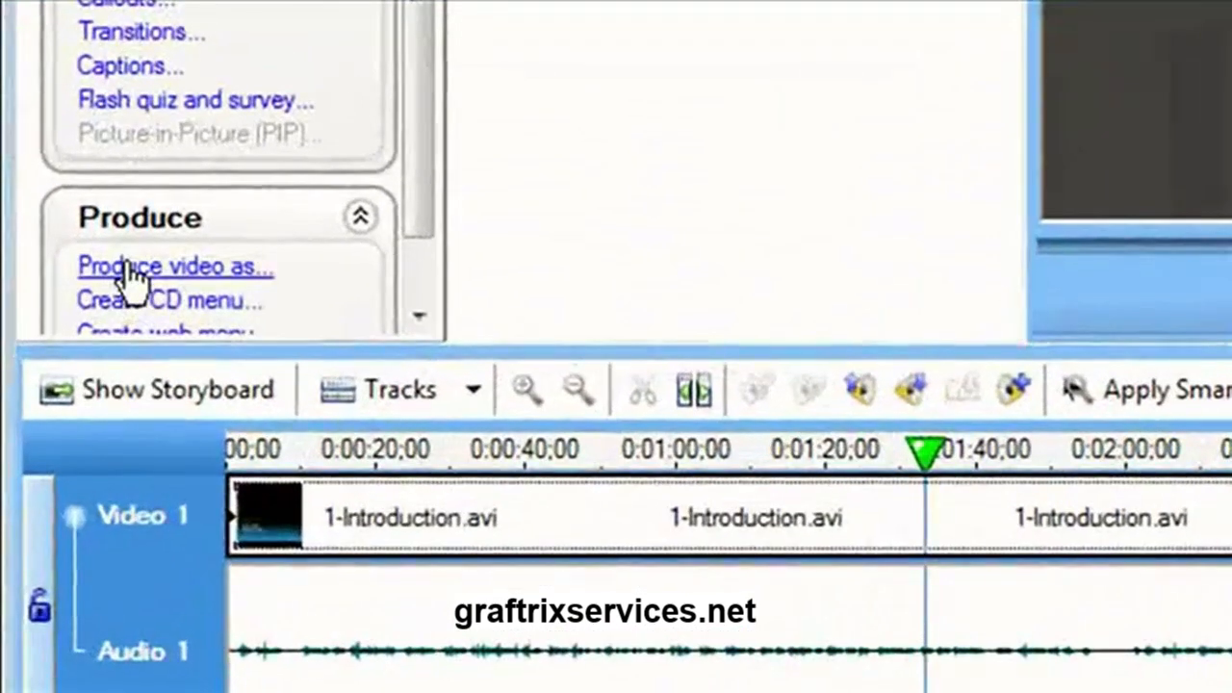
Start producing the video with custom production settings, MP4/FLV/SWF Flash output and the ExpressShow template
left_click(130, 270)
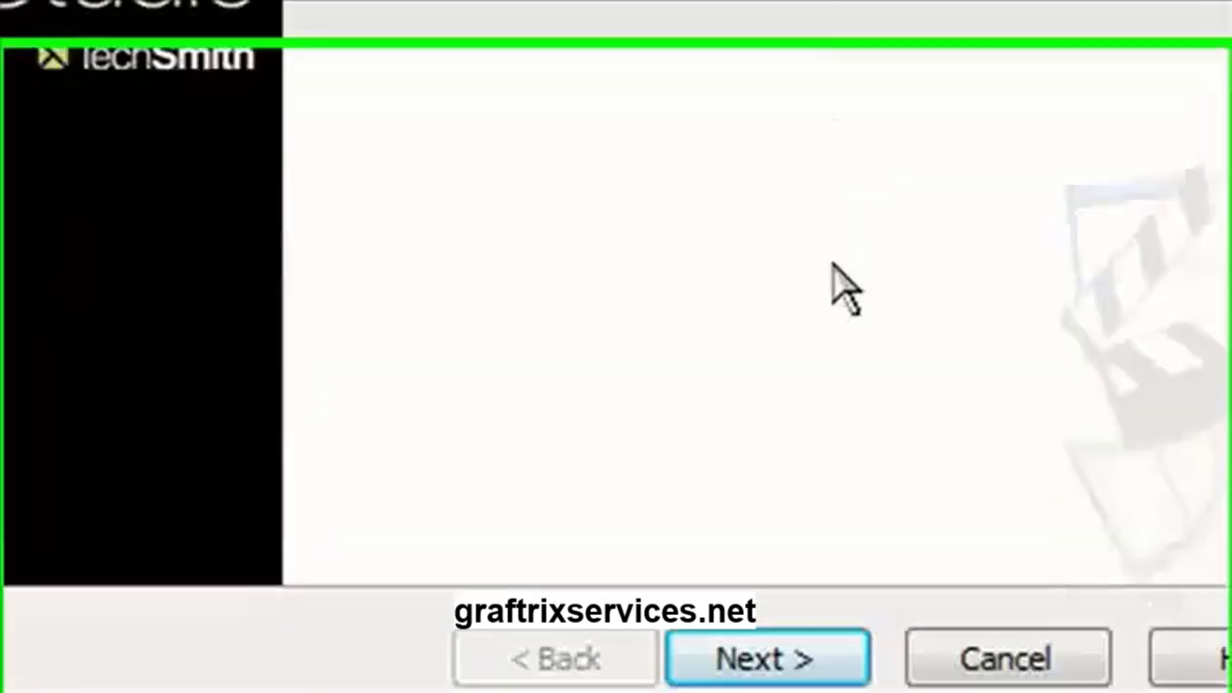
left_click(759, 658)
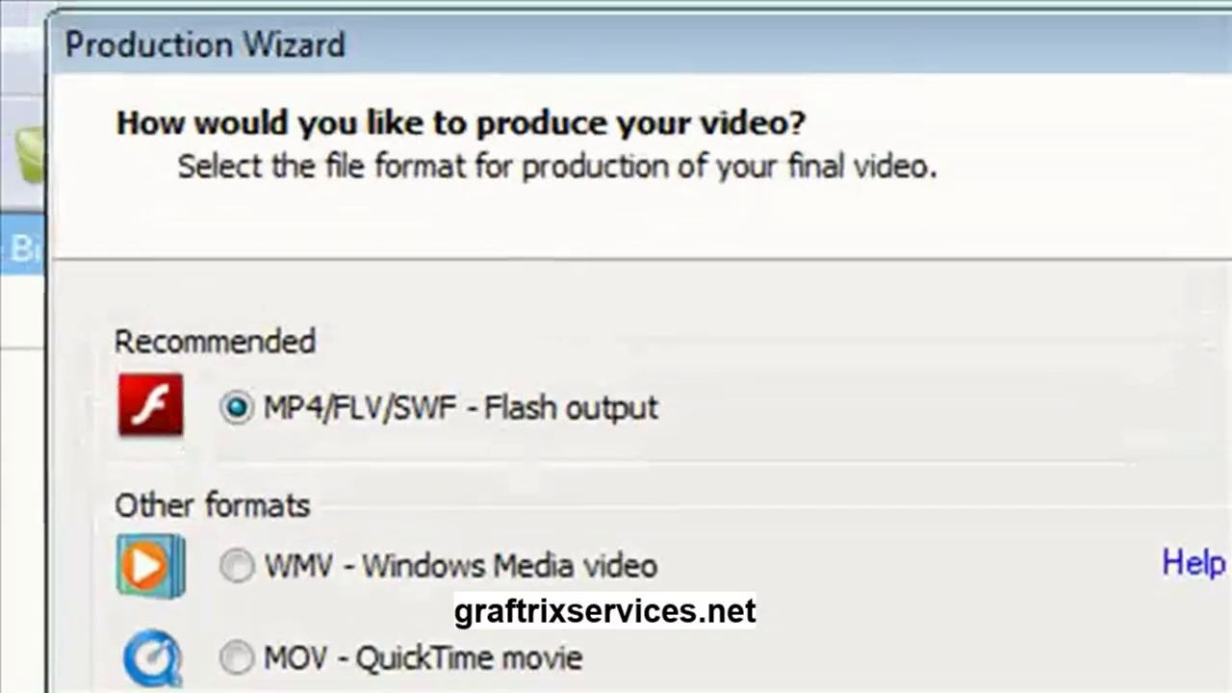
left_click(1011, 692)
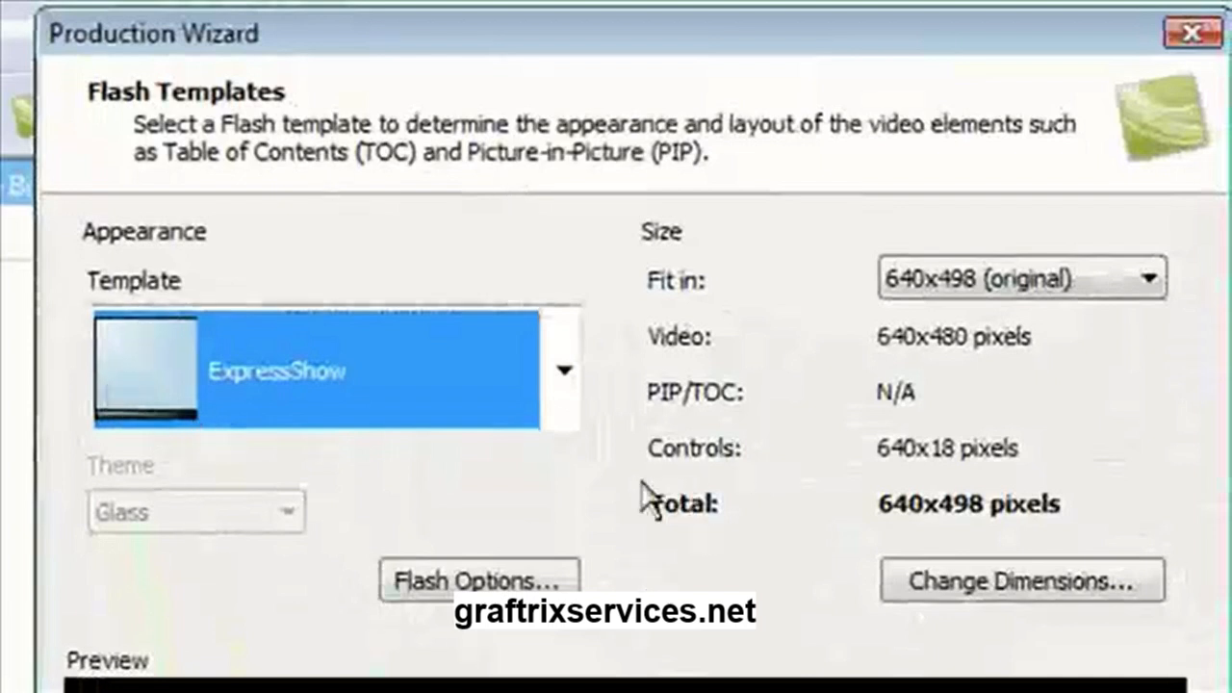
left_click(565, 371)
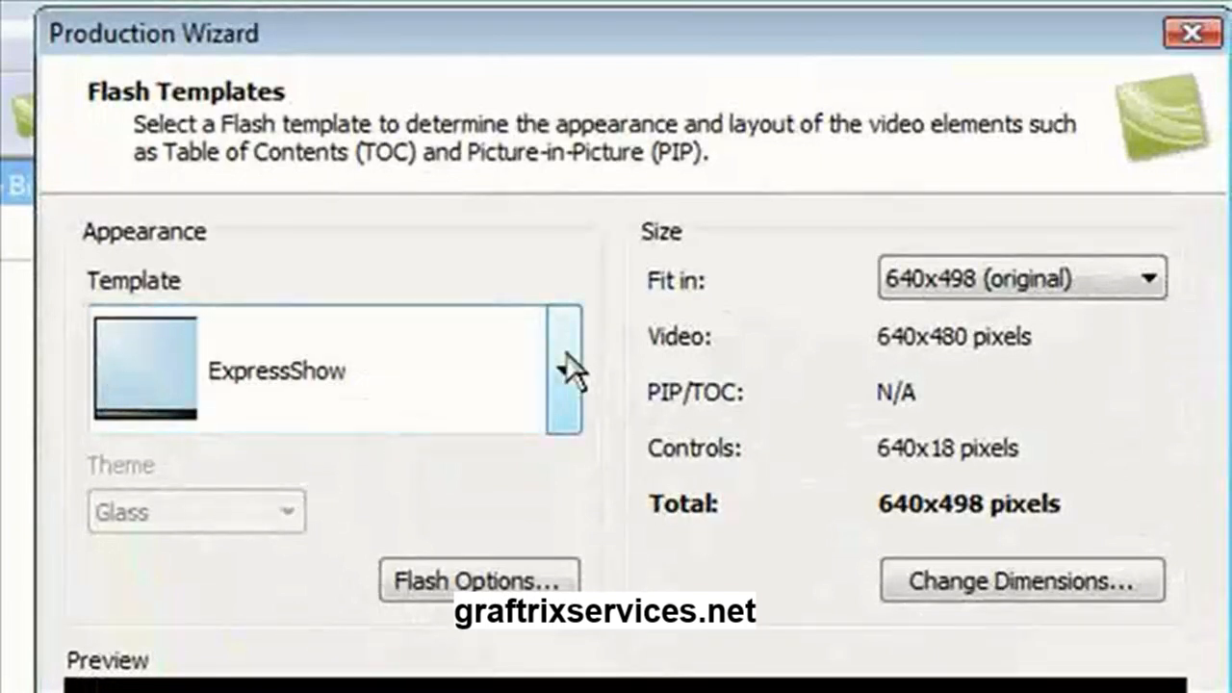
left_click(564, 371)
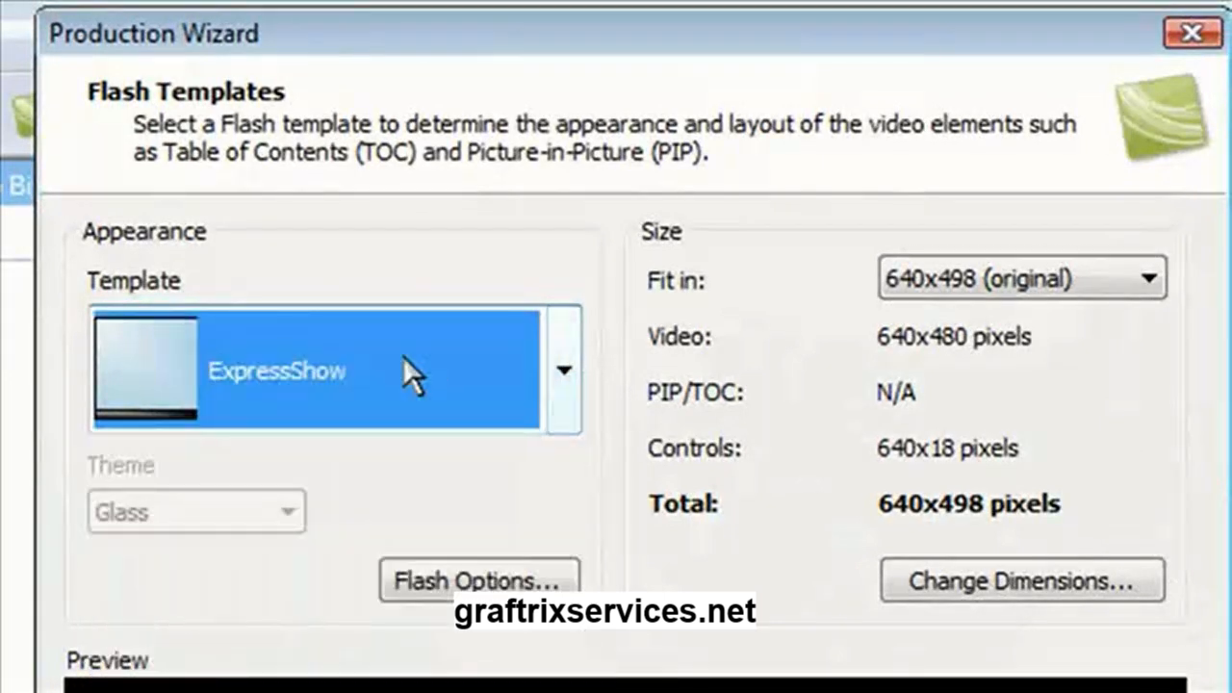
Configure the Flash options as MP4 with Quality encoding mode at 100% and a 56 kbps audio bitrate
left_click(443, 589)
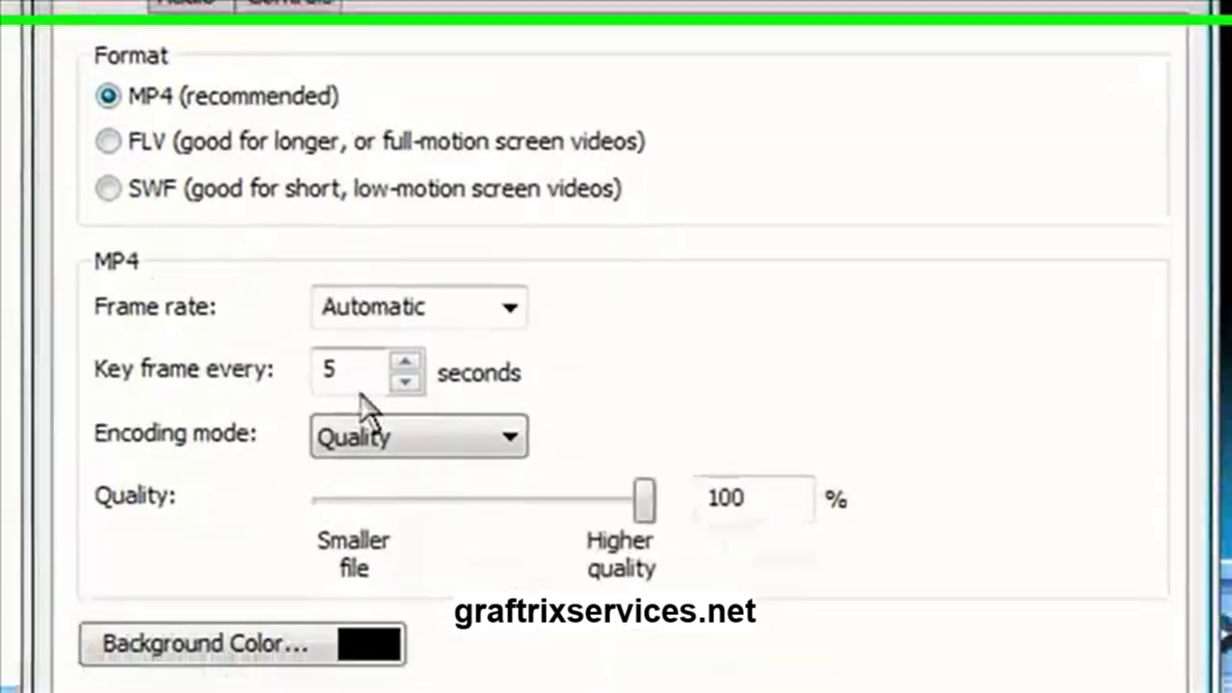
left_click(462, 450)
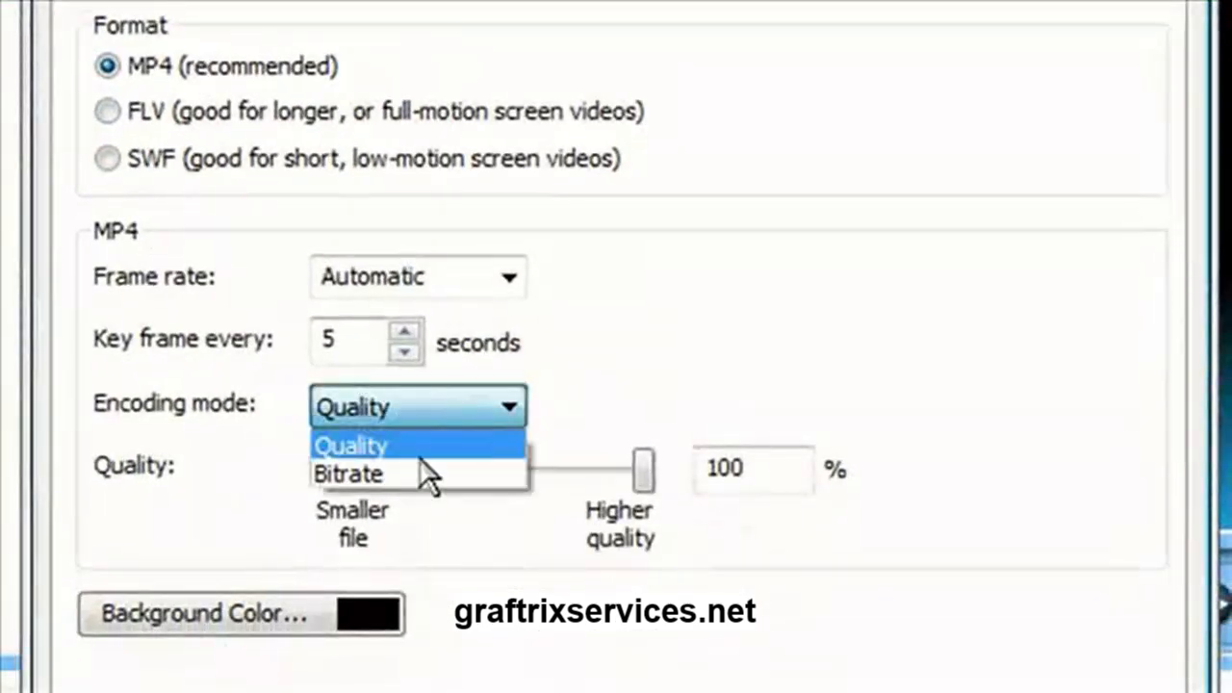
left_click(402, 420)
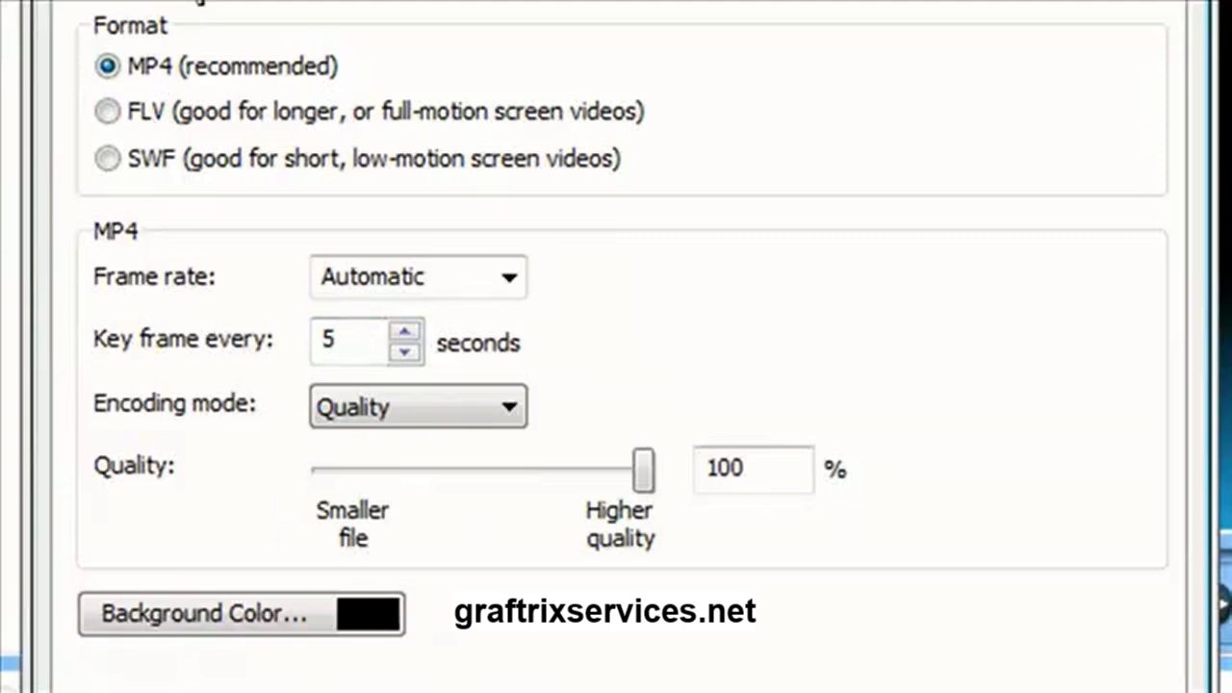
left_click(188, 0)
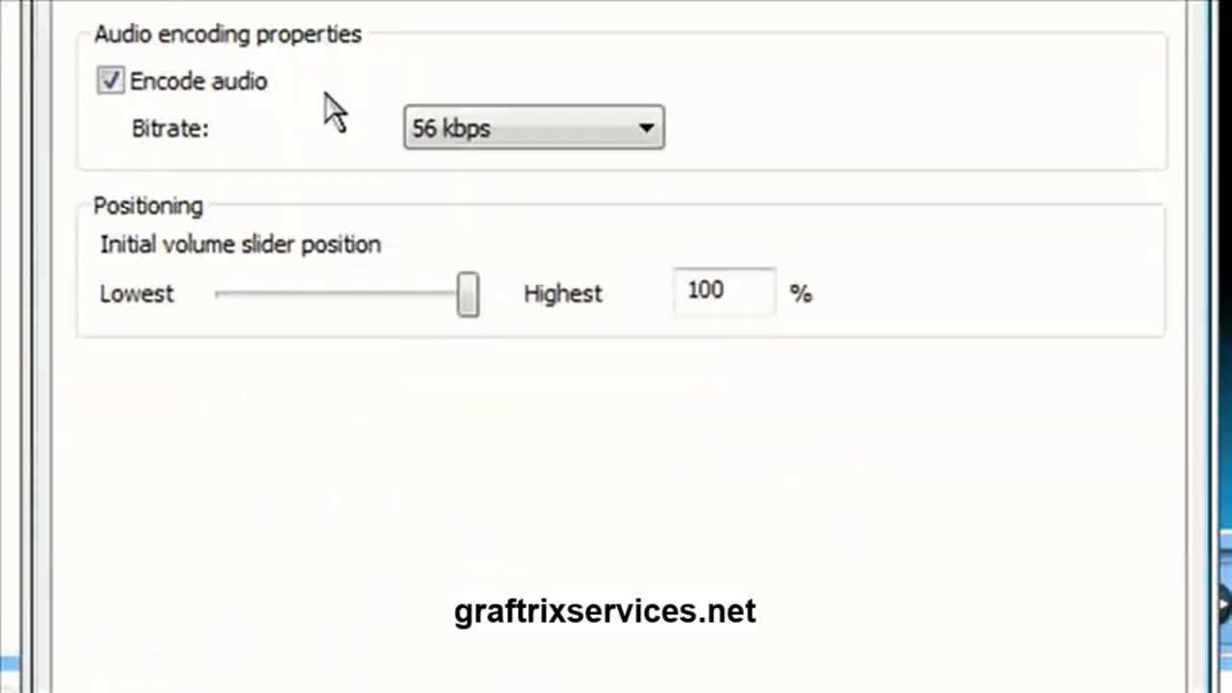
left_click(533, 149)
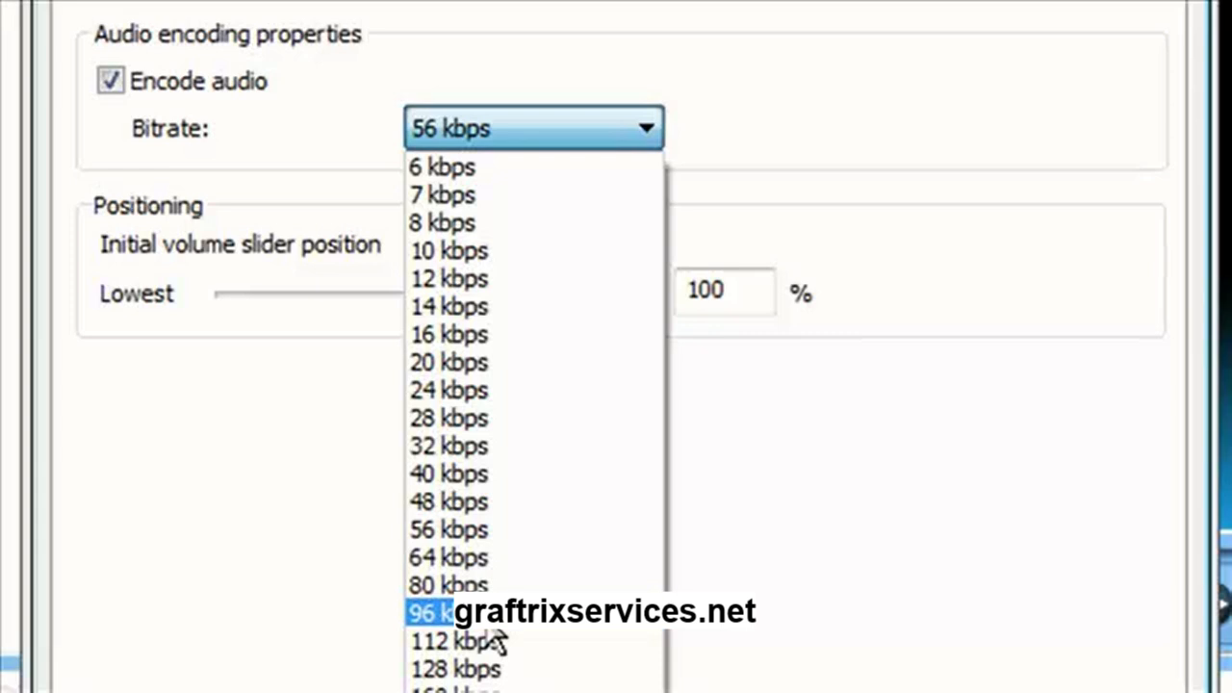
left_click(496, 124)
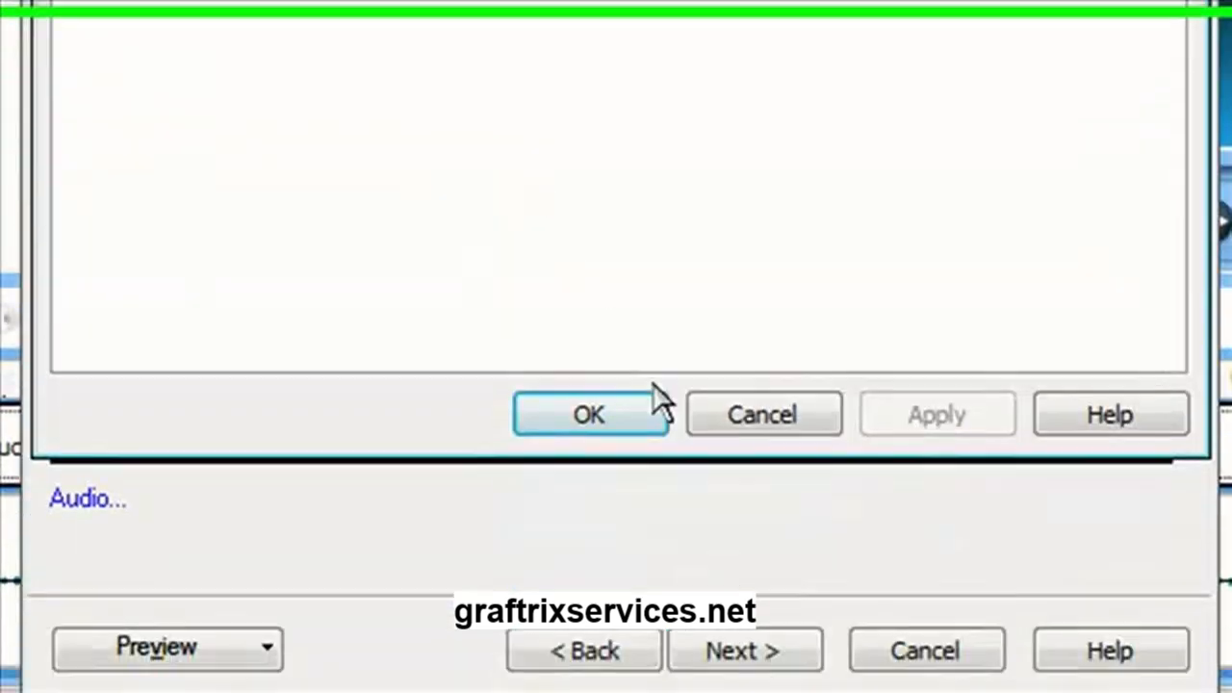
left_click(584, 396)
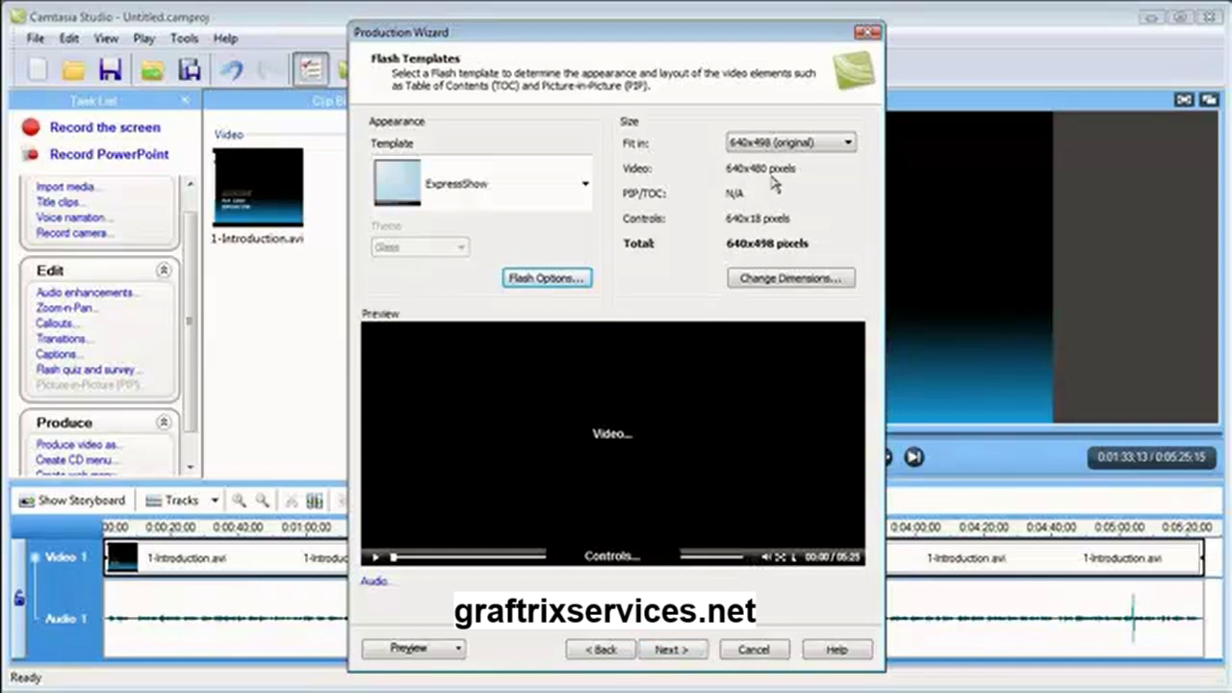
Go on to the video options, open the settings of the watermark.png watermark and set its opacity to 23%
left_click(674, 651)
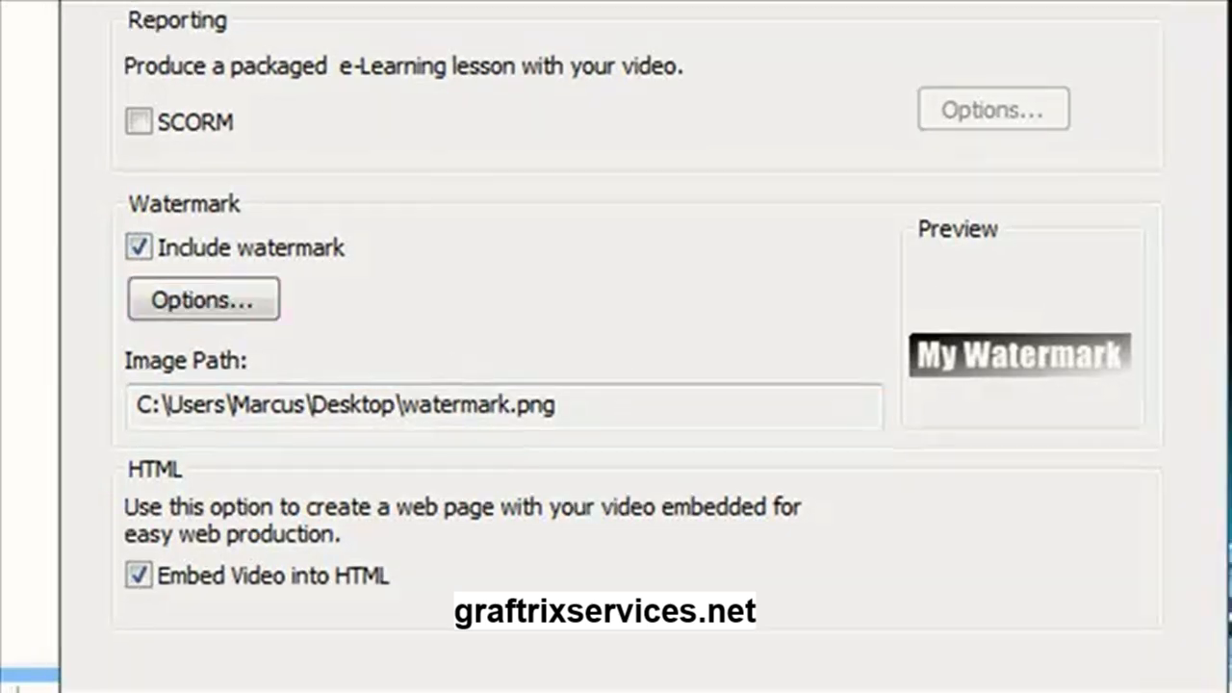
left_click(220, 300)
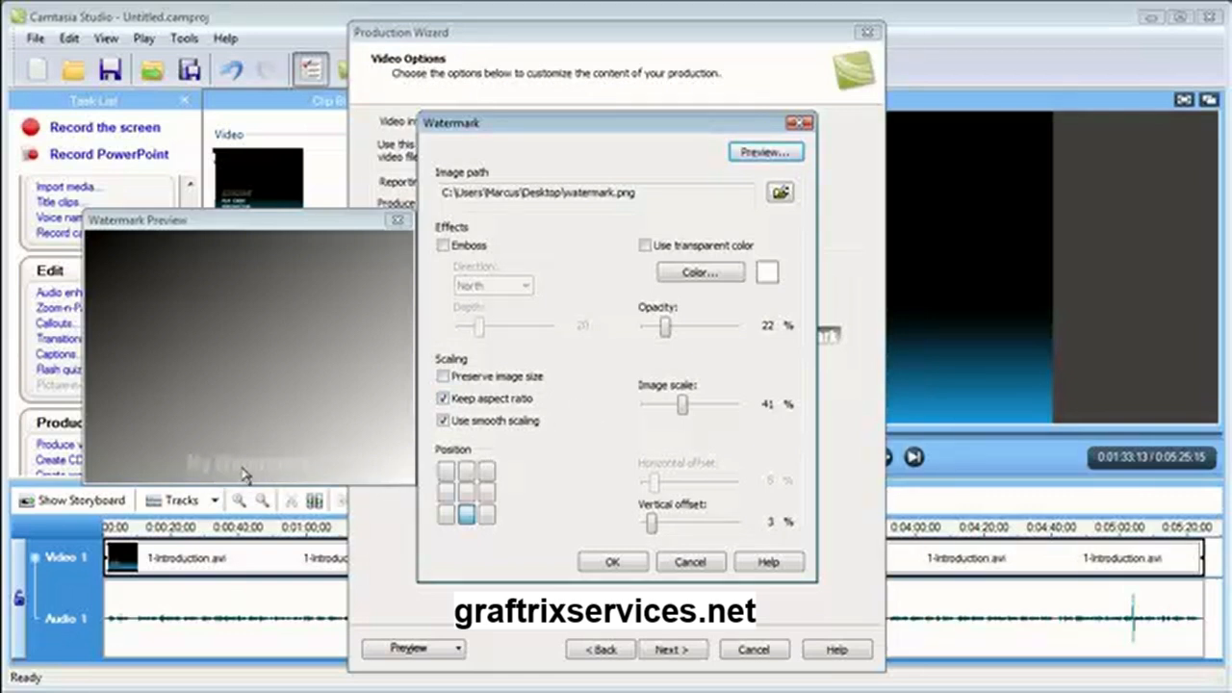
left_click(663, 326)
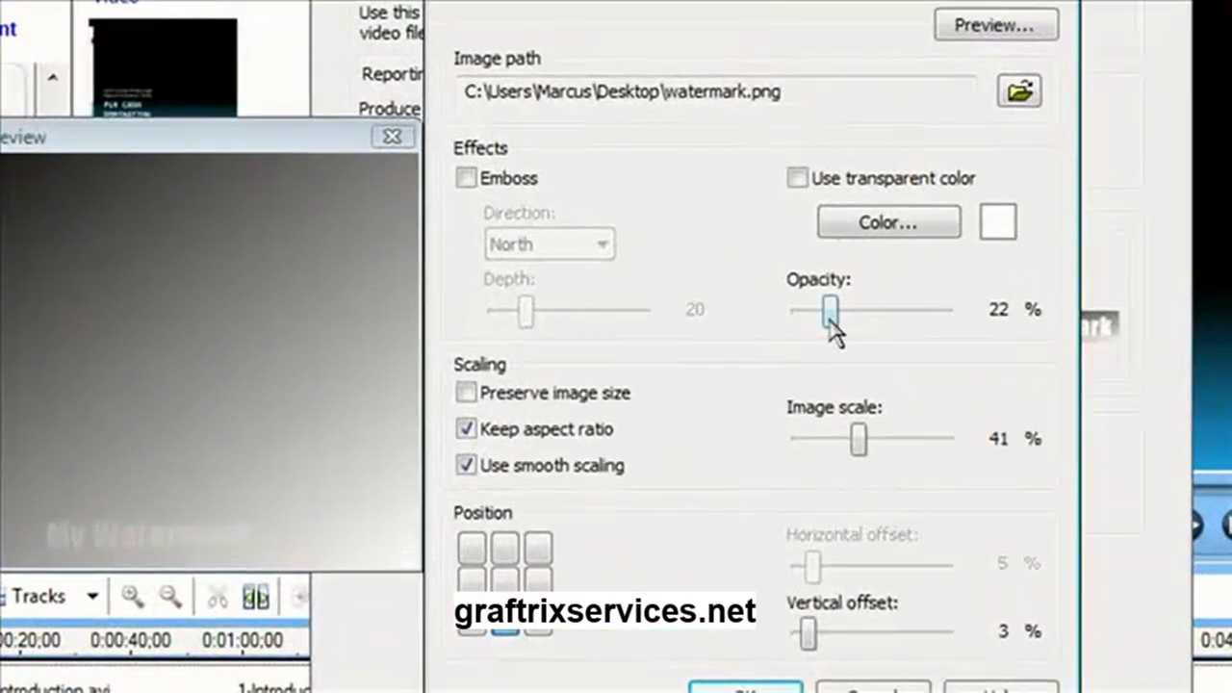
left_click_drag(834, 324, 904, 325)
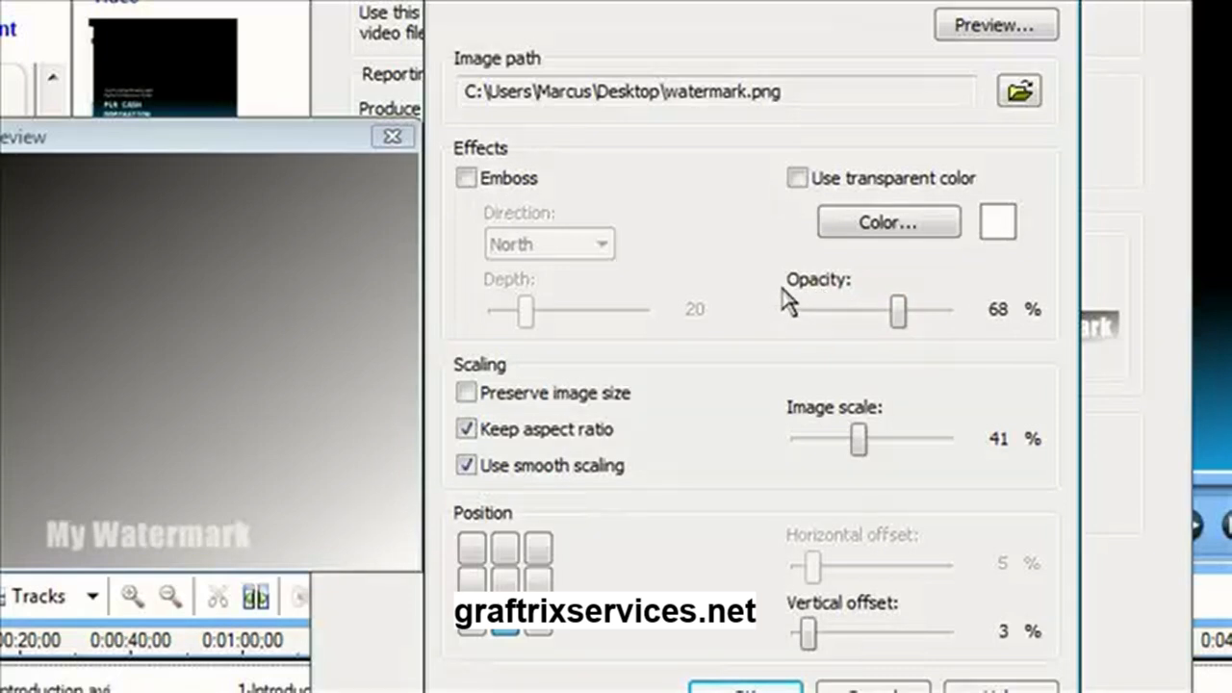
left_click_drag(893, 324, 996, 336)
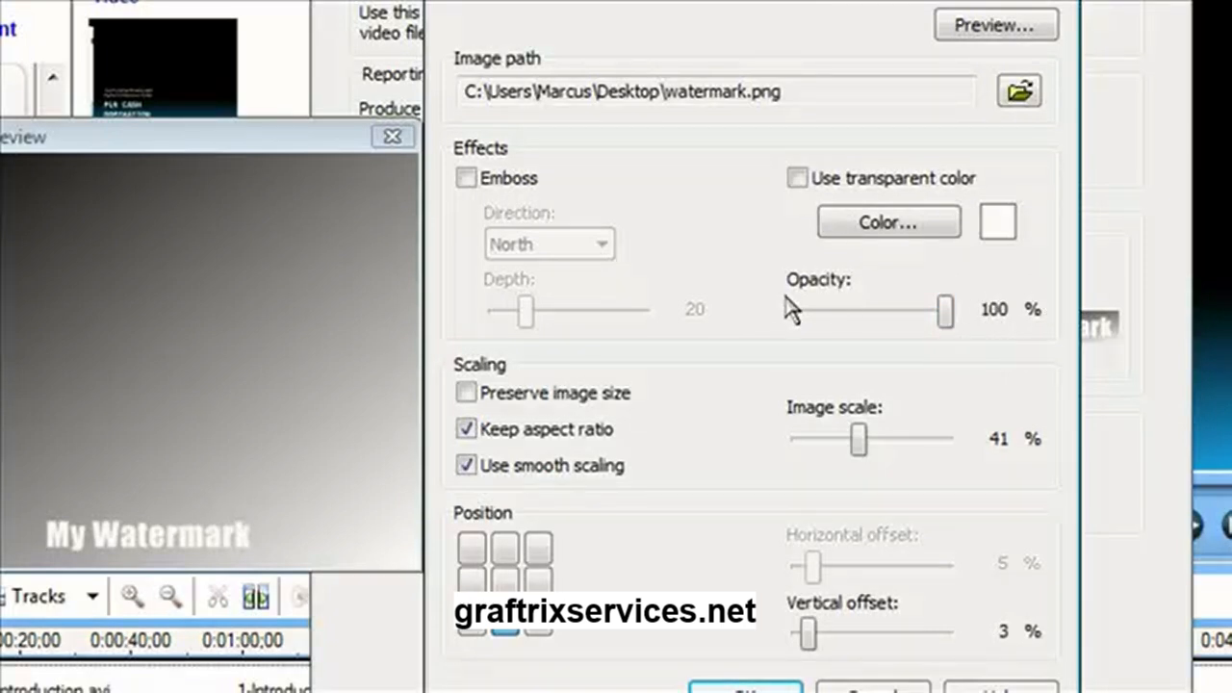
left_click_drag(947, 313, 779, 325)
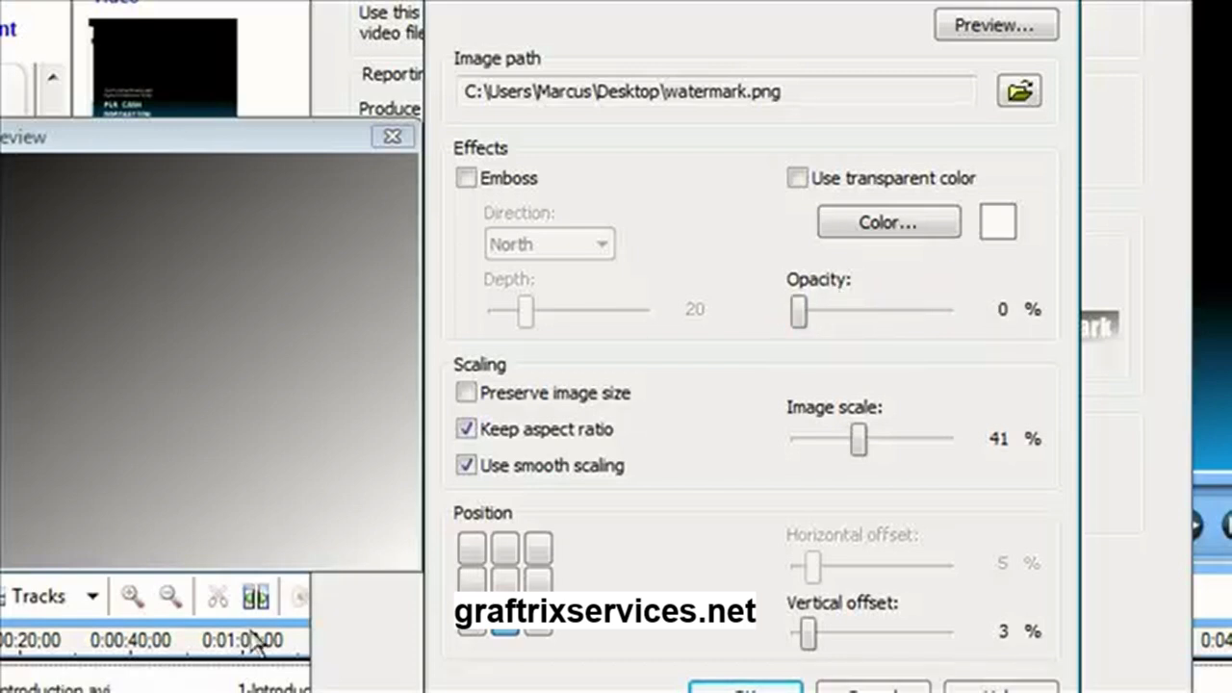
left_click_drag(801, 311, 834, 322)
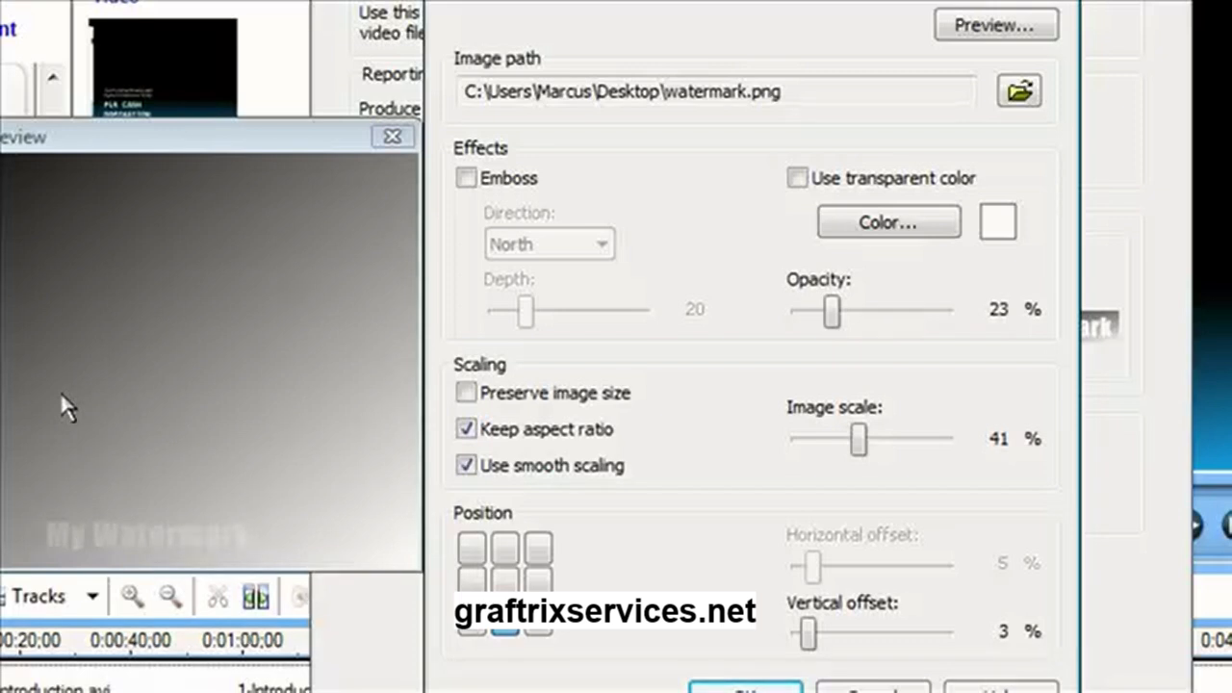
Try the watermark in several positions, including top centre, and return it to bottom centre
left_click(540, 628)
left_click(495, 580)
left_click(505, 549)
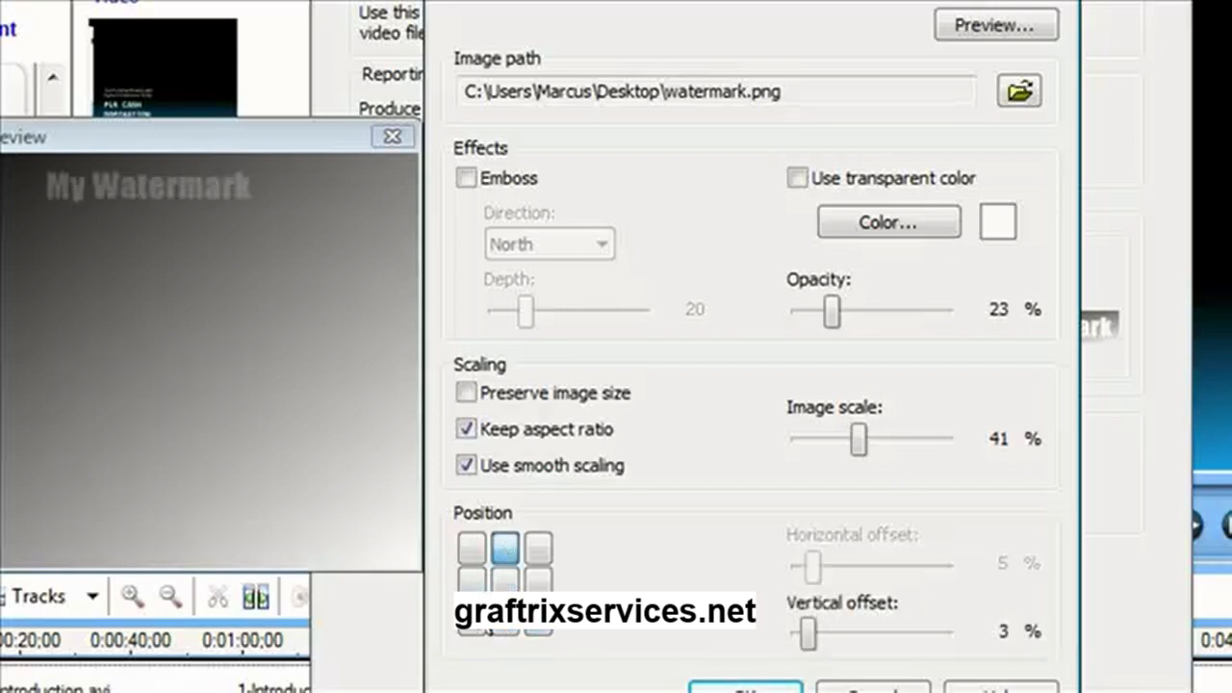
left_click(476, 630)
left_click(503, 630)
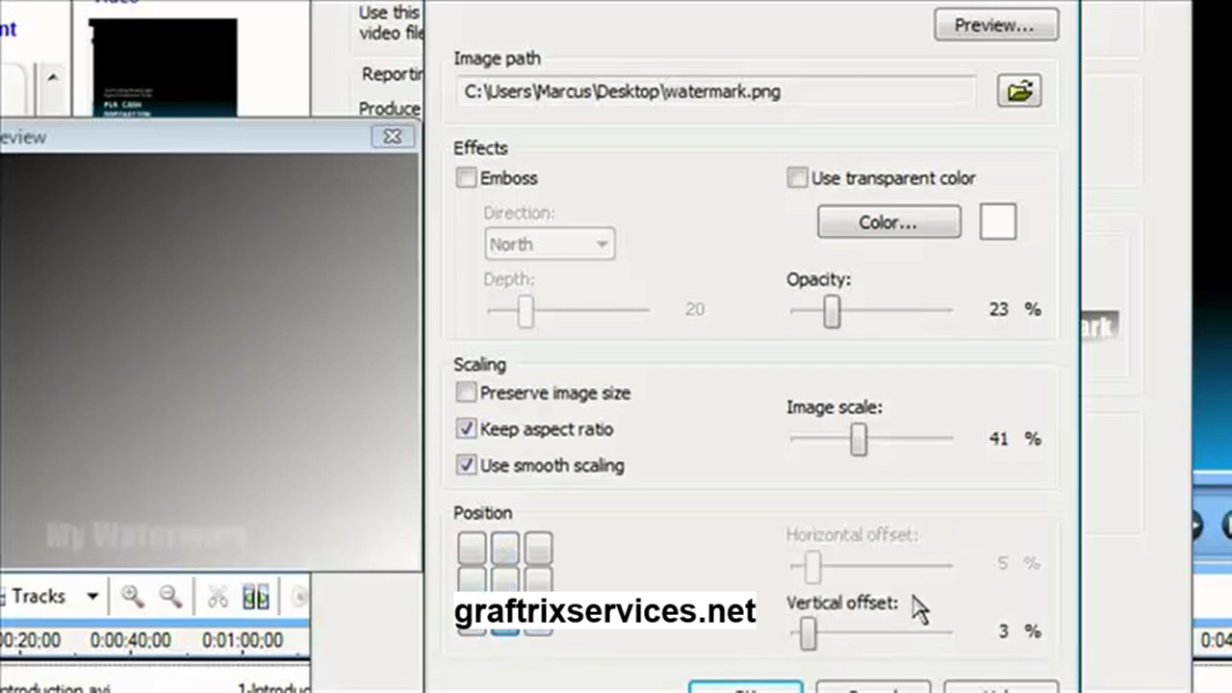
Set a 4% horizontal offset, place the watermark at bottom centre with a 2% vertical offset, and proceed to the output file settings
mouse_move(807, 635)
left_mouse_down()
mouse_move(835, 636)
mouse_move(810, 636)
left_mouse_up()
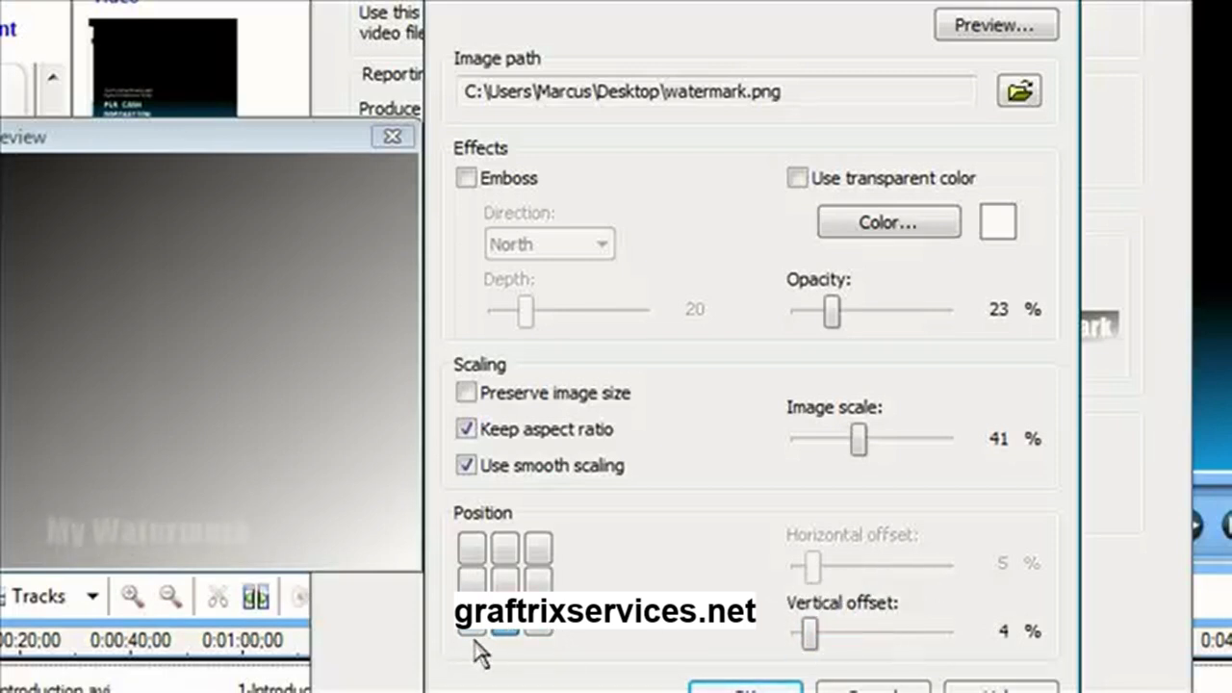
left_click(539, 631)
mouse_move(822, 570)
left_mouse_down()
mouse_move(905, 576)
mouse_move(811, 576)
left_mouse_up()
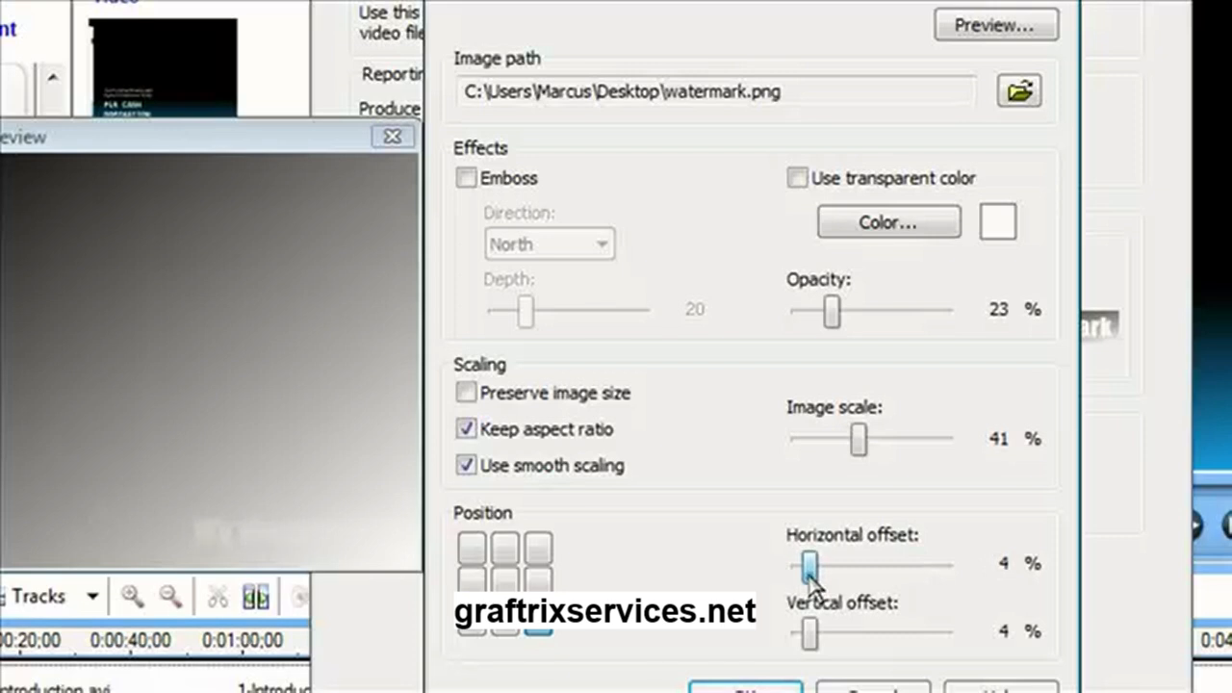
left_click(505, 628)
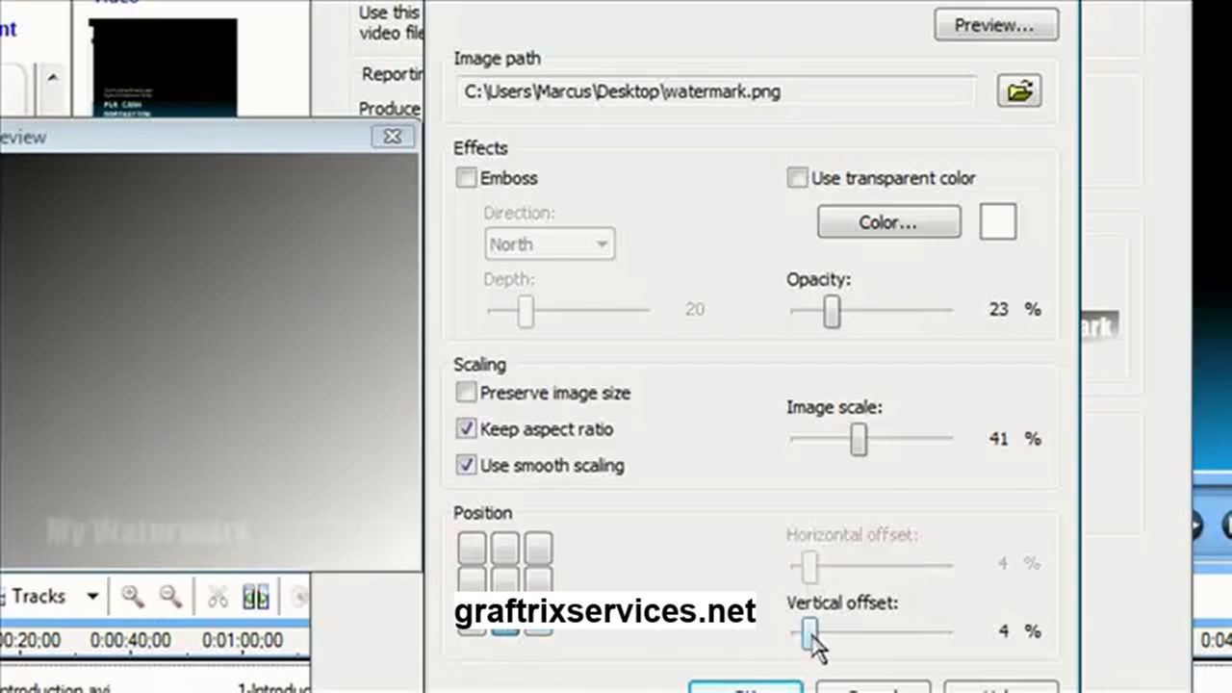
left_click_drag(812, 634, 803, 631)
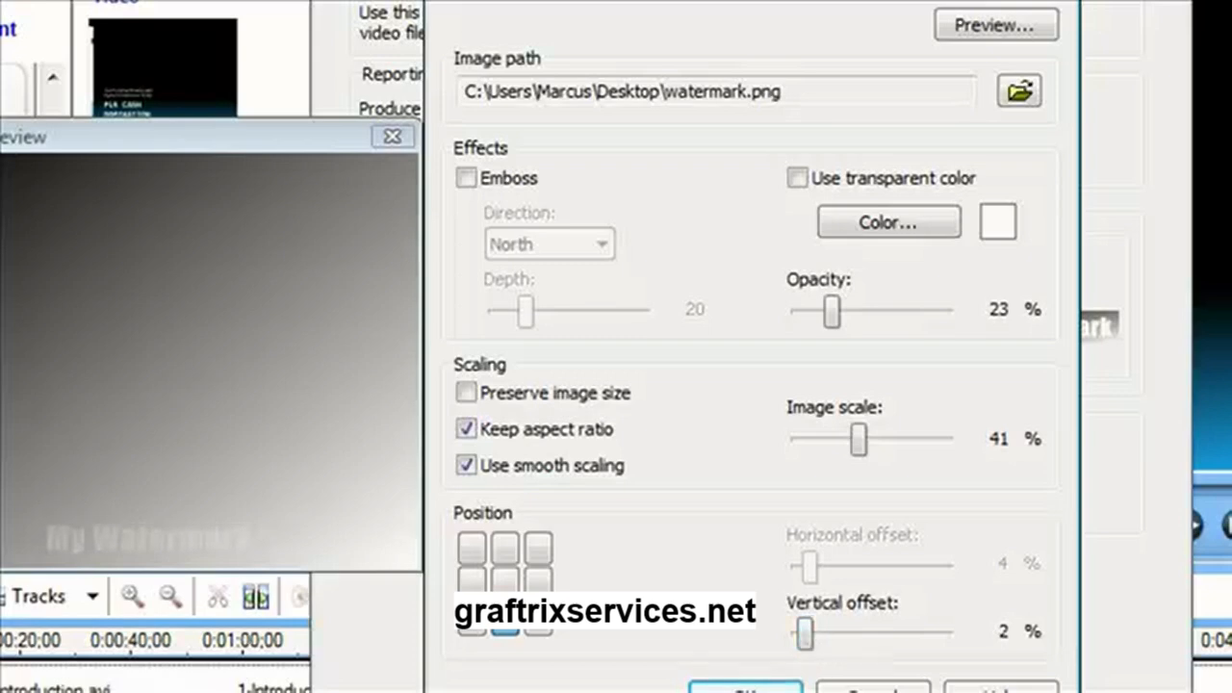
left_click(746, 690)
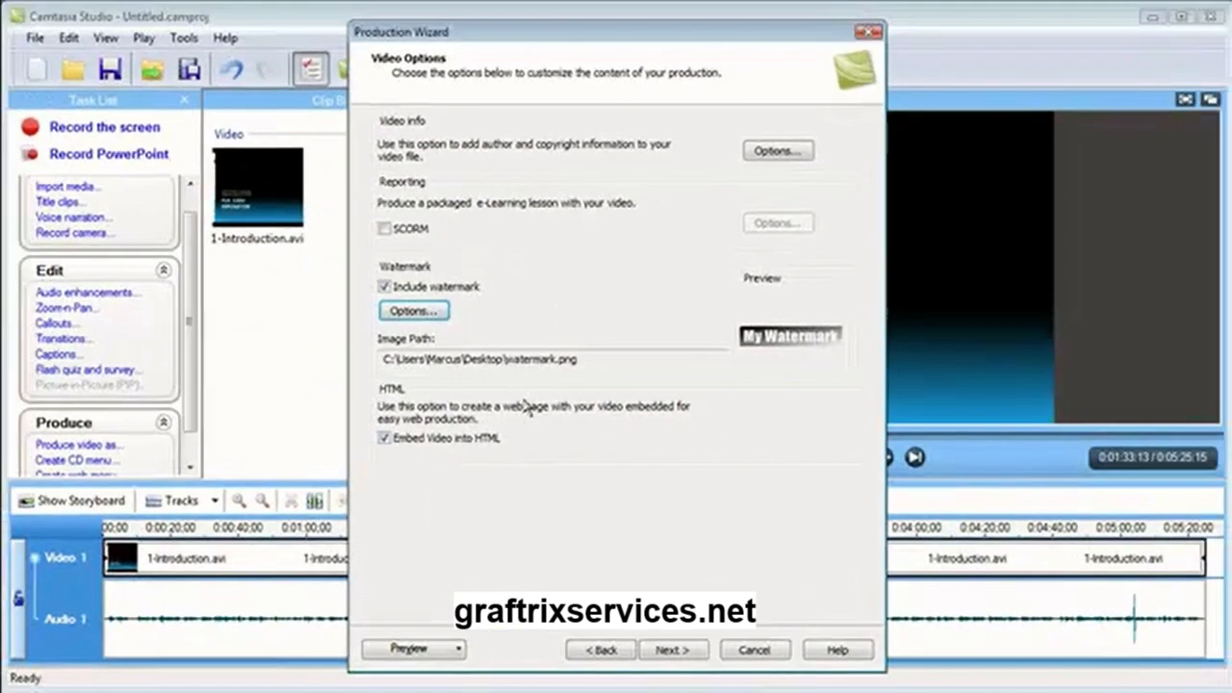
left_click(679, 655)
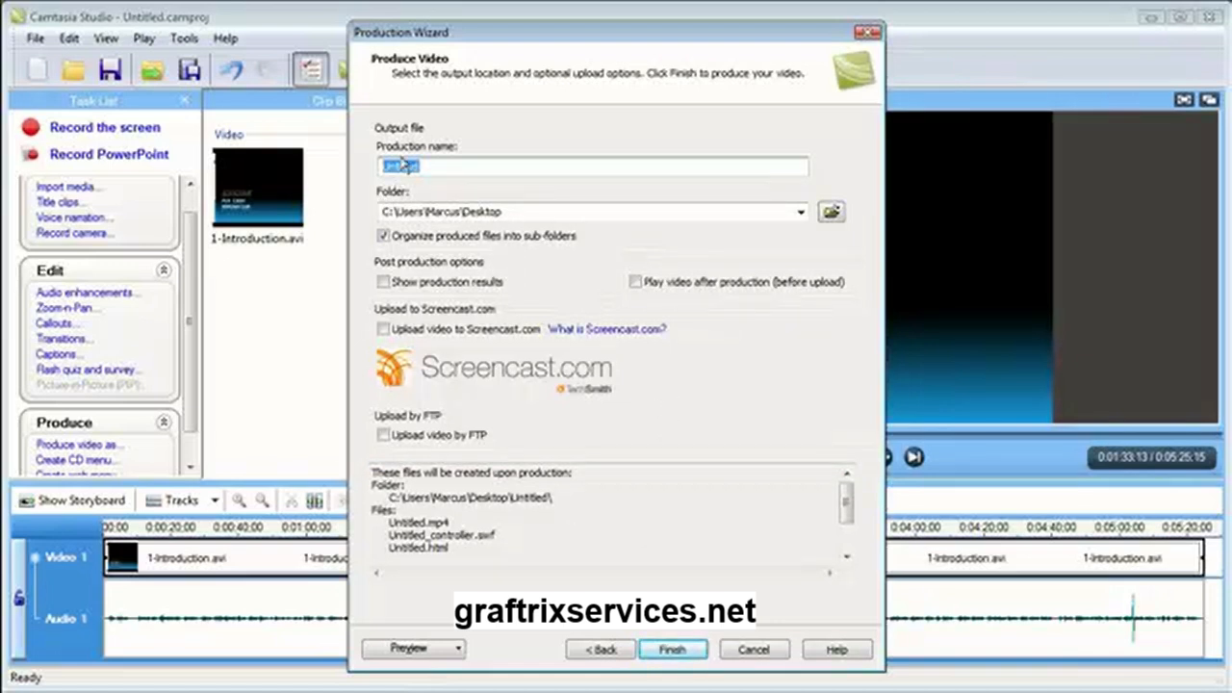
Produce the video under the name test and close Camtasia Studio
type("test")
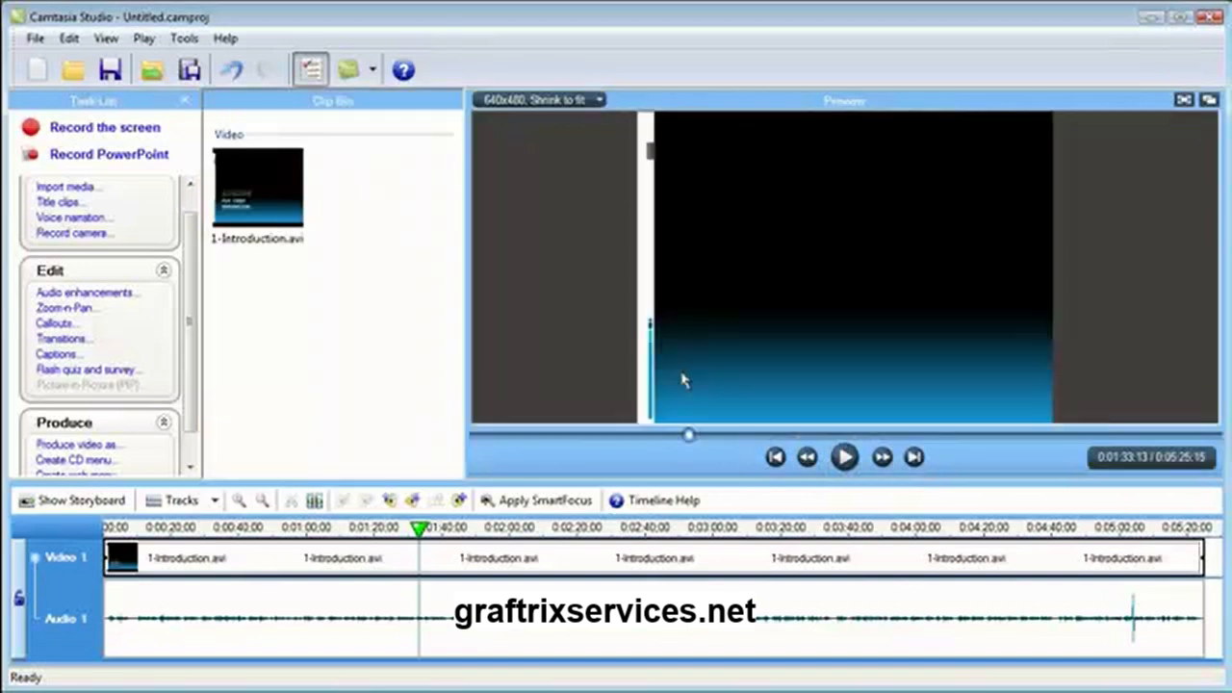
left_click(1207, 17)
left_click(630, 397)
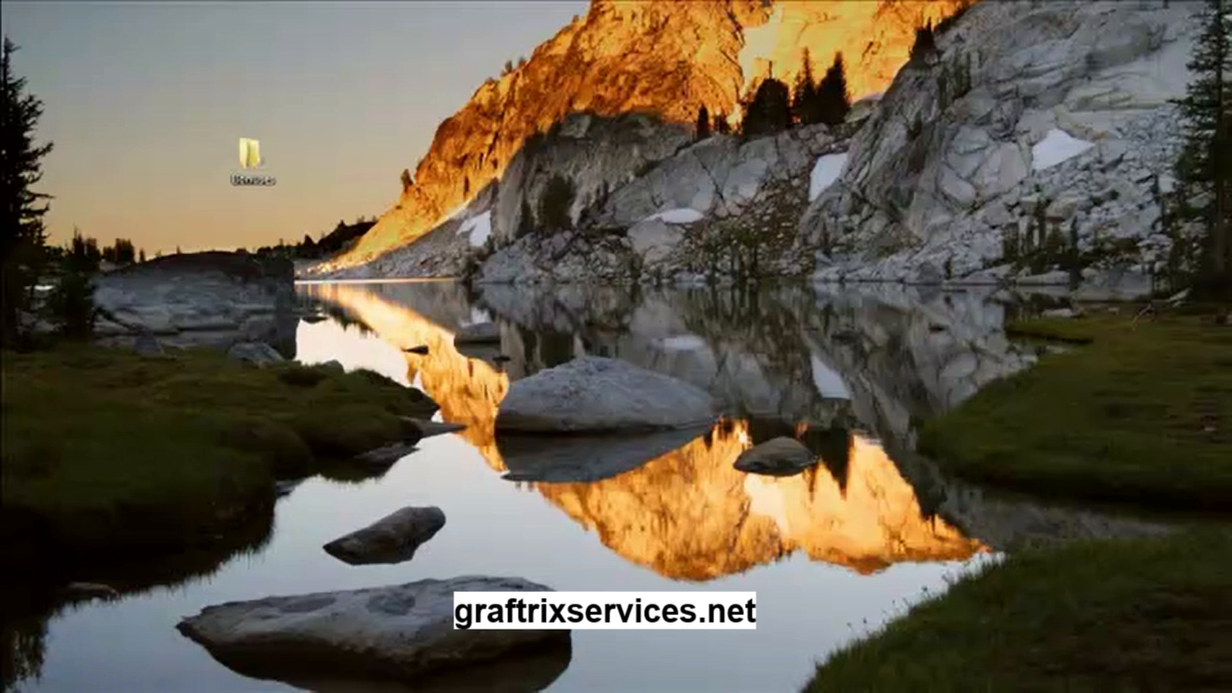
Open the test output folder on the desktop to view the produced files
left_click_drag(3, 549, 704, 401)
left_click(639, 457)
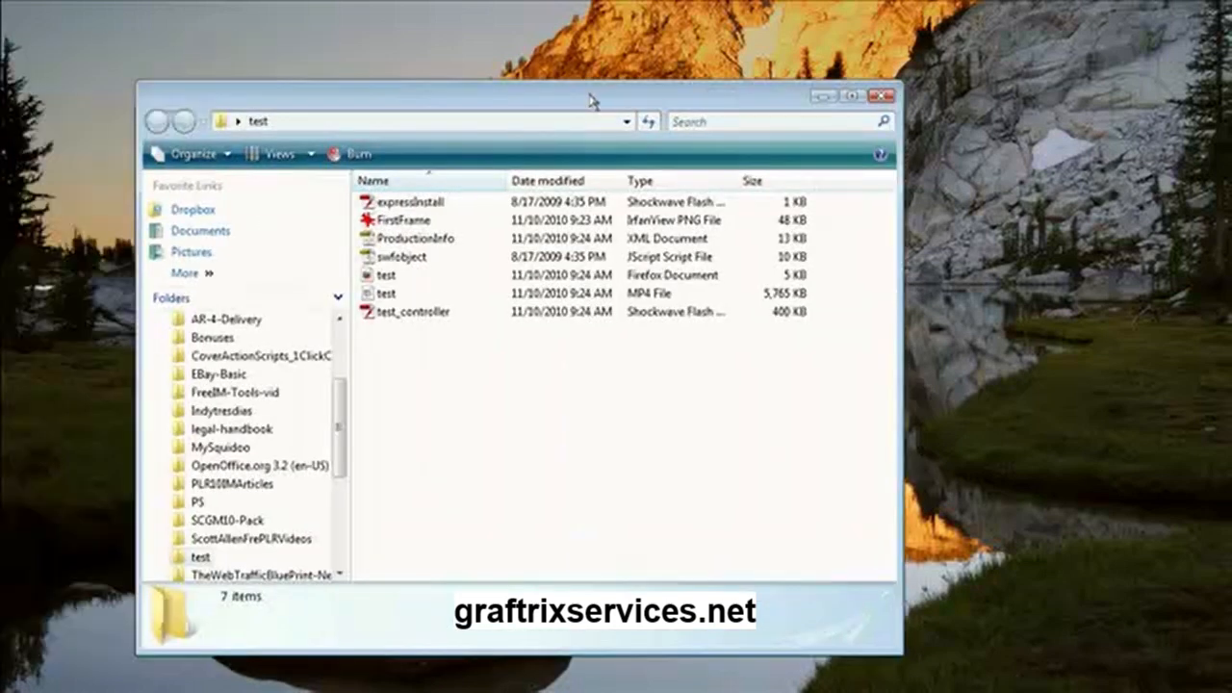
left_click_drag(589, 94, 639, 69)
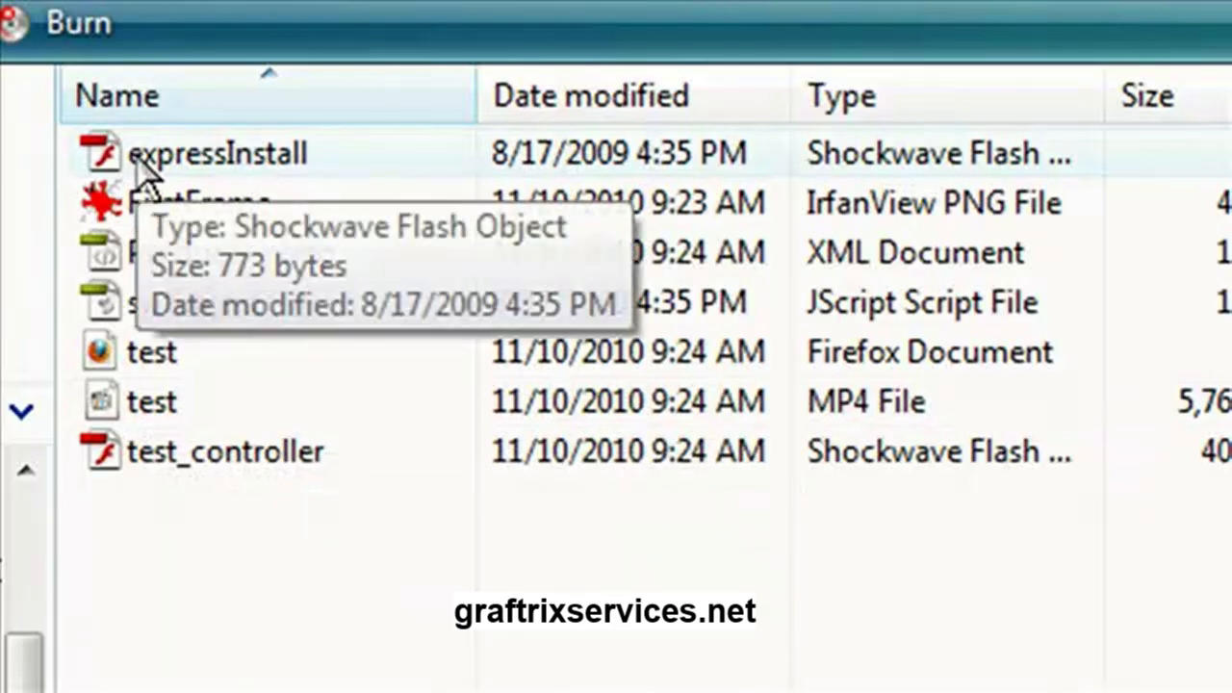
Open the test HTML file in Firefox and play the first few seconds of the video to check the watermark, then pause it
right_click(145, 361)
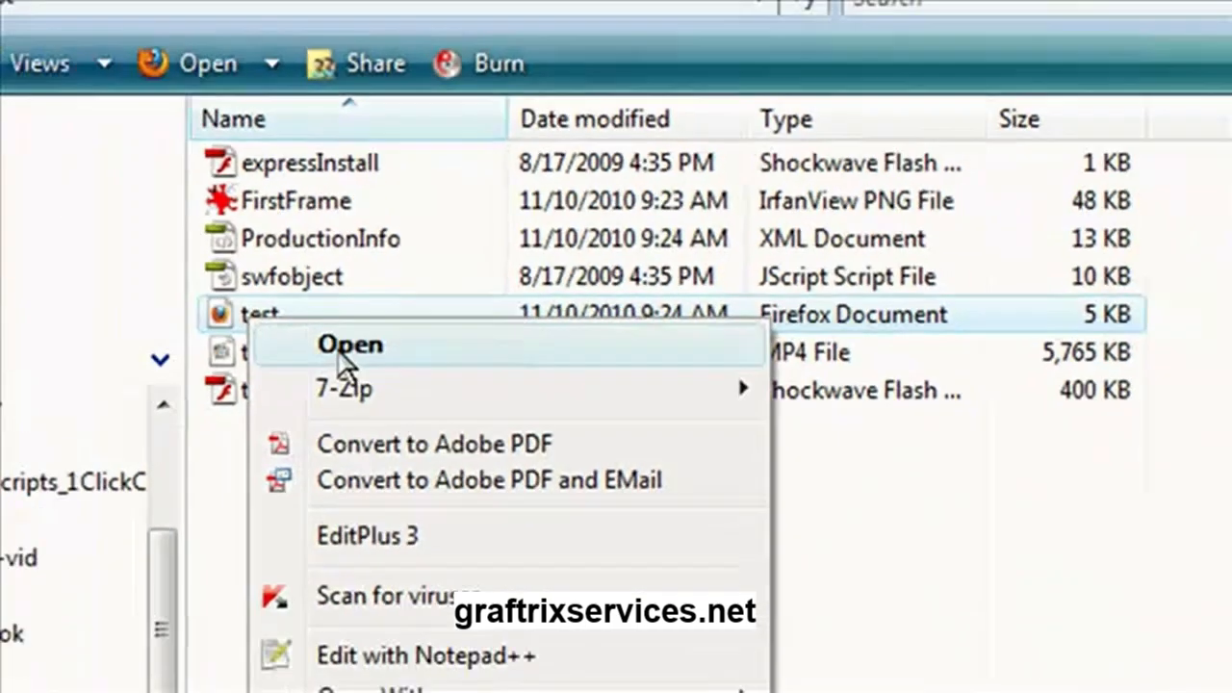
left_click(279, 388)
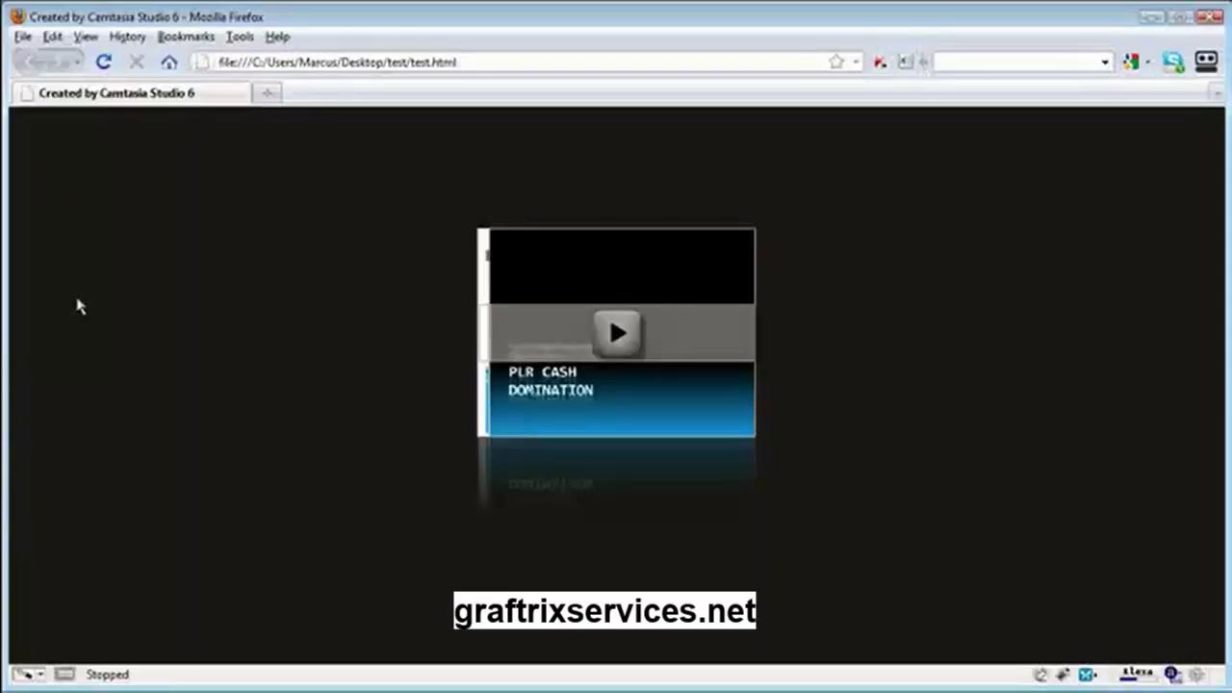
left_click(616, 332)
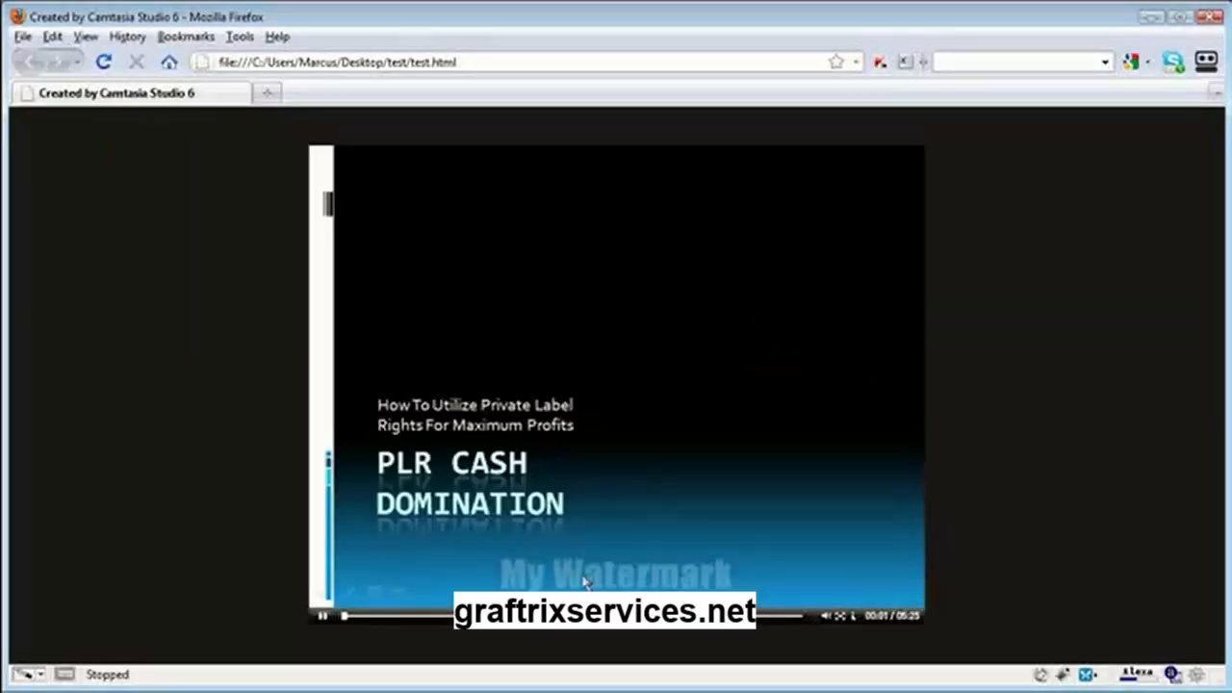
left_click(323, 616)
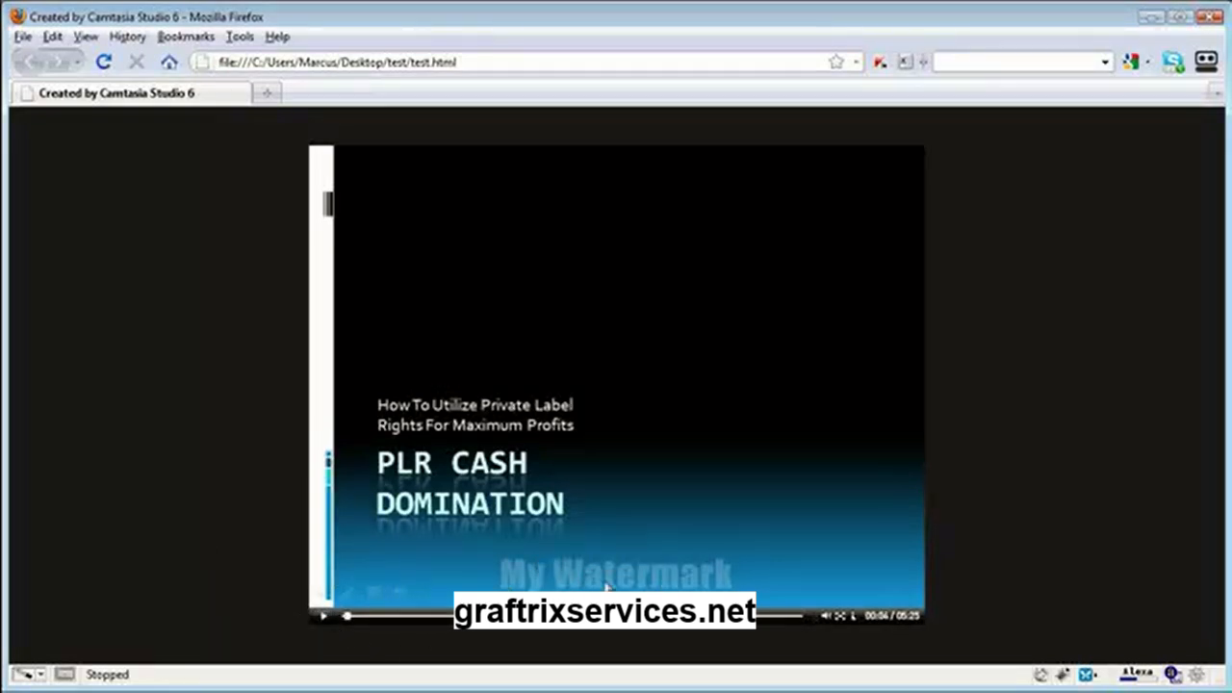